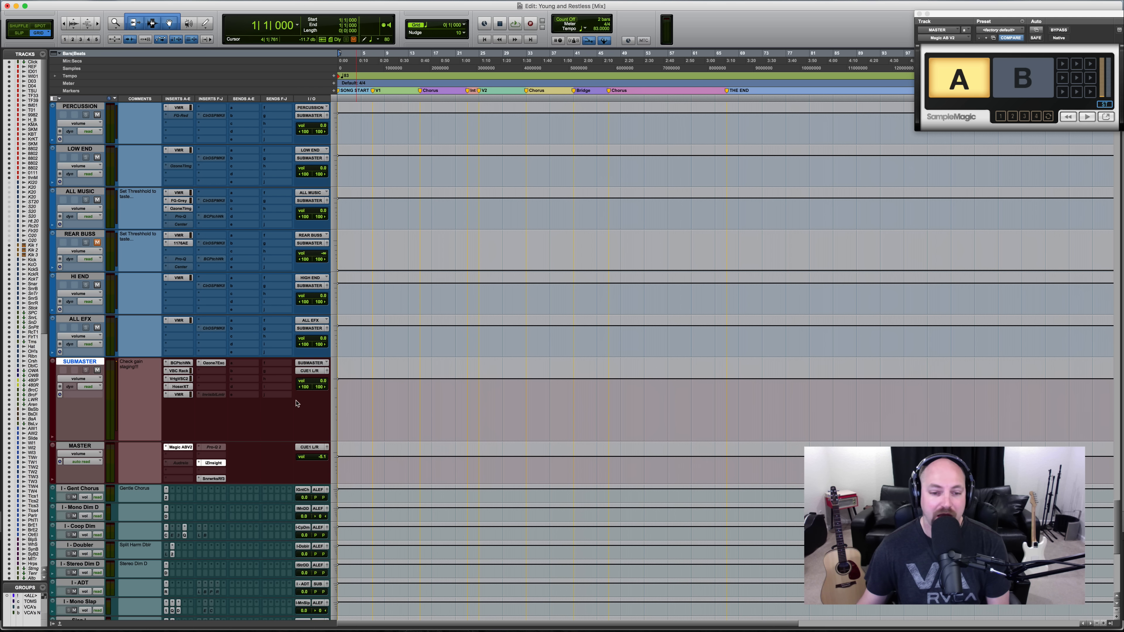
- Try raising the volume automation over a range around bar 8 on the SUBMASTER track, and undo the change
left_click_drag(382, 416, 439, 394)
left_click_drag(386, 362, 386, 358)
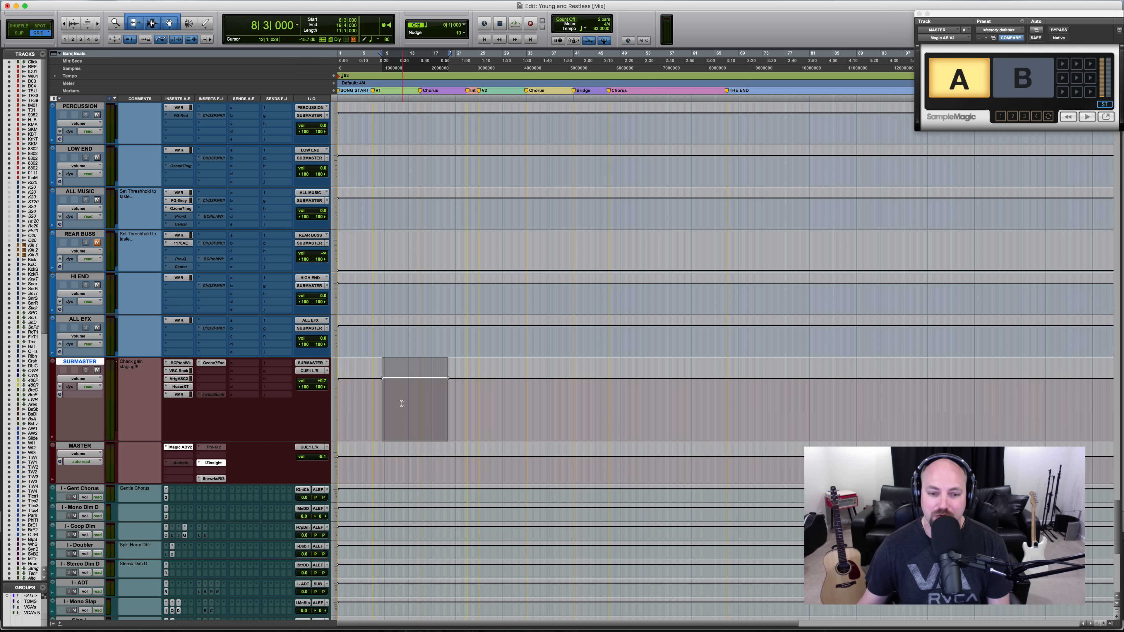
key("super+z")
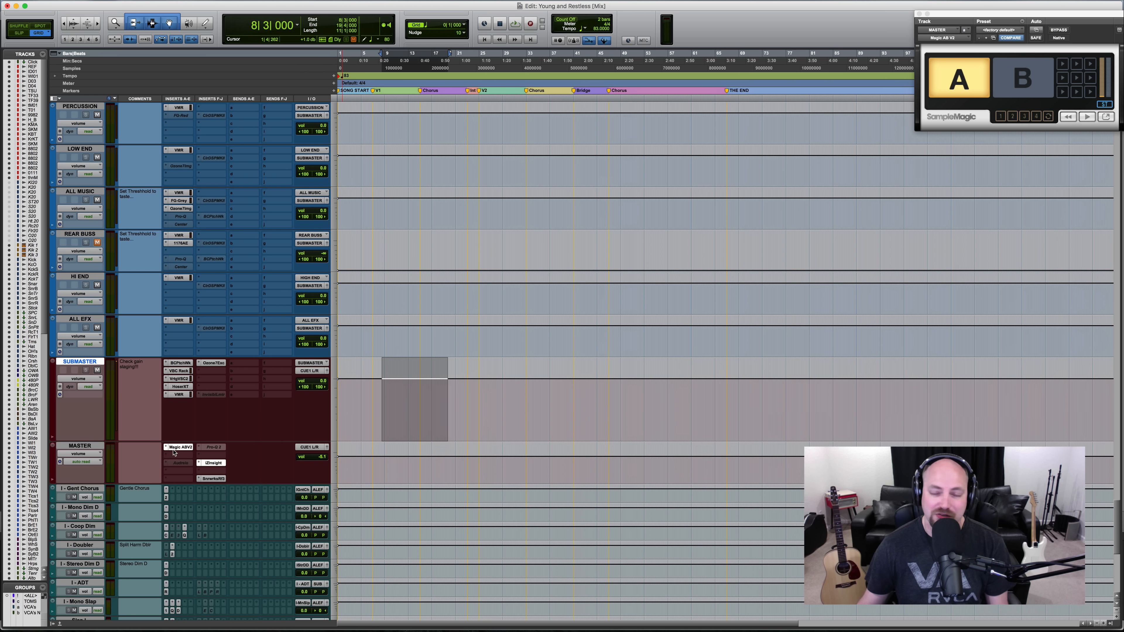
- Place the edit cursor on the MASTER track's timeline at 10|4|000
left_click_drag(381, 462, 430, 461)
left_click(402, 438)
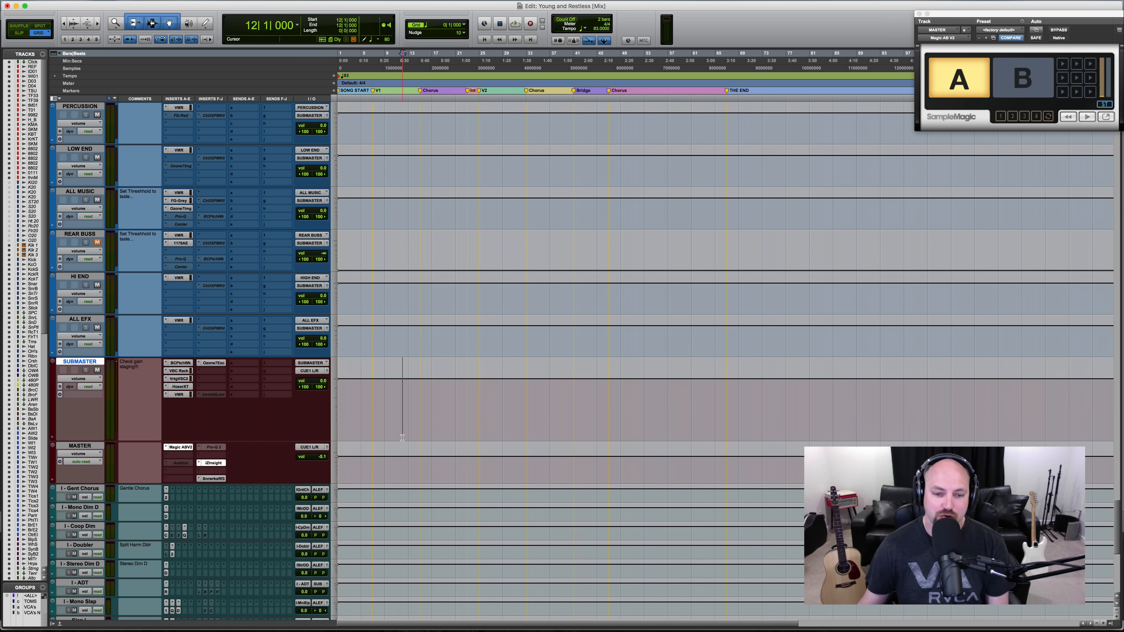
left_click(396, 454)
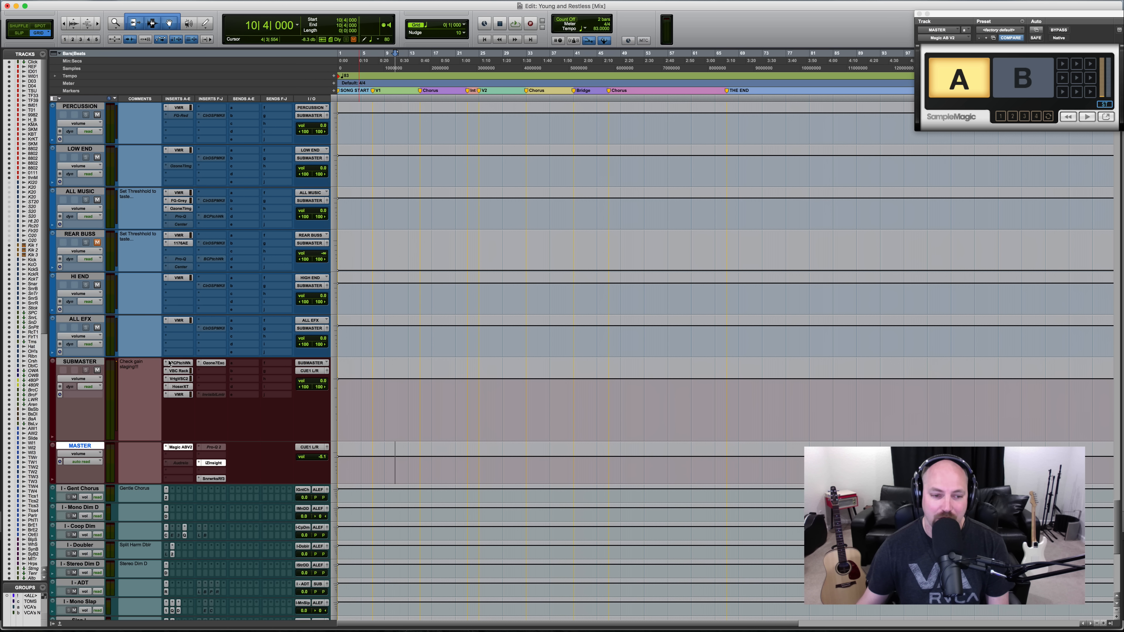
- Open Blue Cat's PatchWork on the SUBMASTER track and inspect its Pultec EQP-1A and Virtual Mix Rack plug-ins
left_click(176, 363)
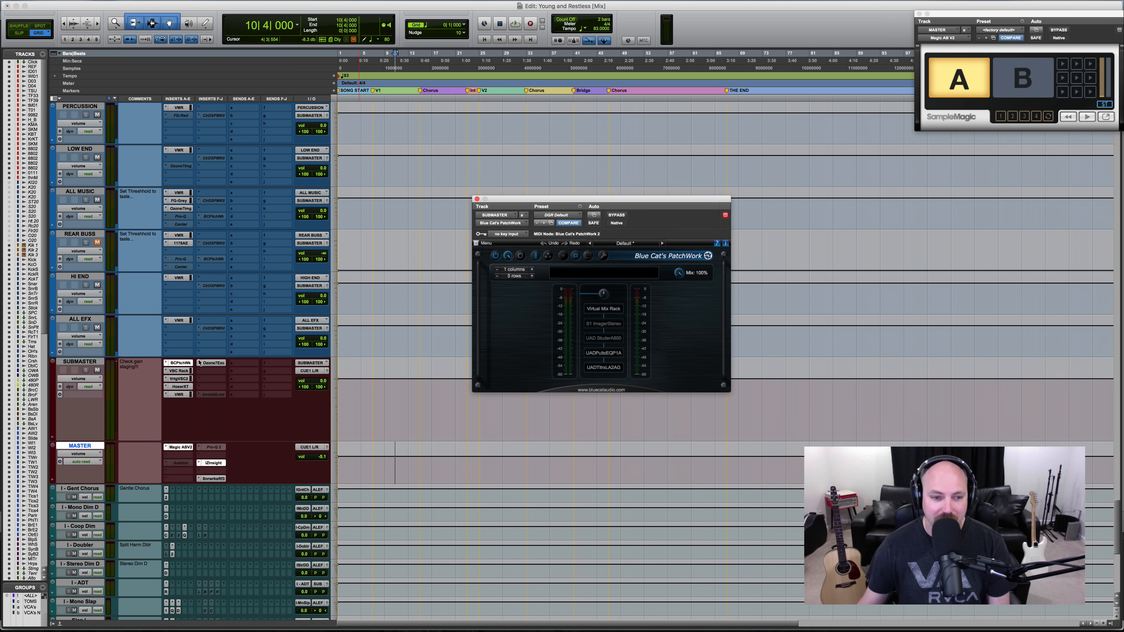
left_click_drag(556, 200, 466, 125)
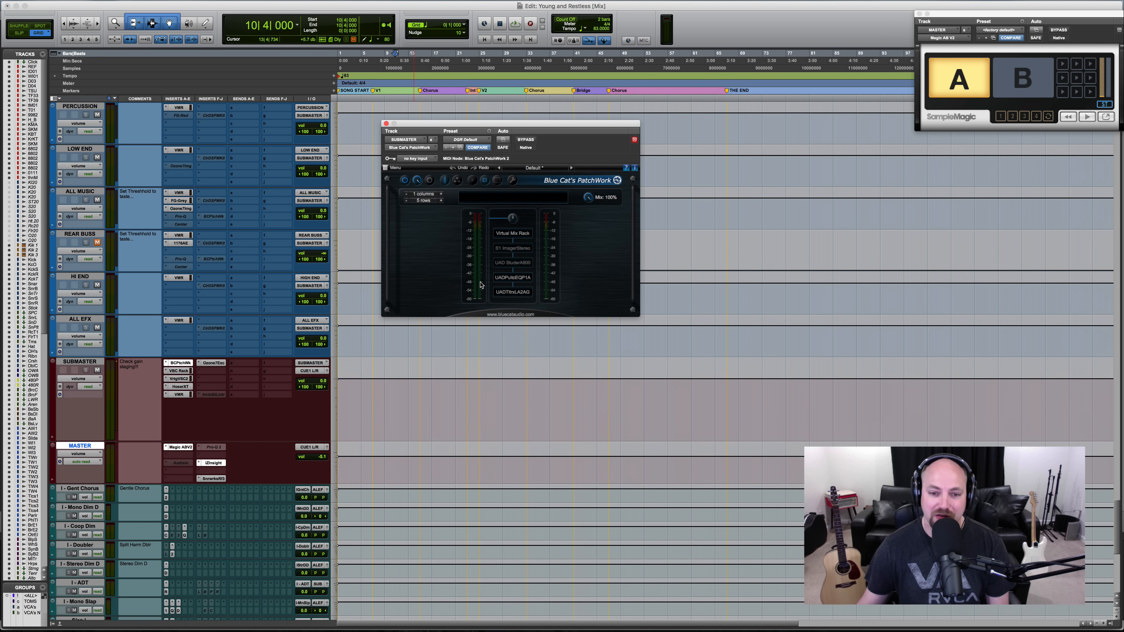
left_click(528, 278)
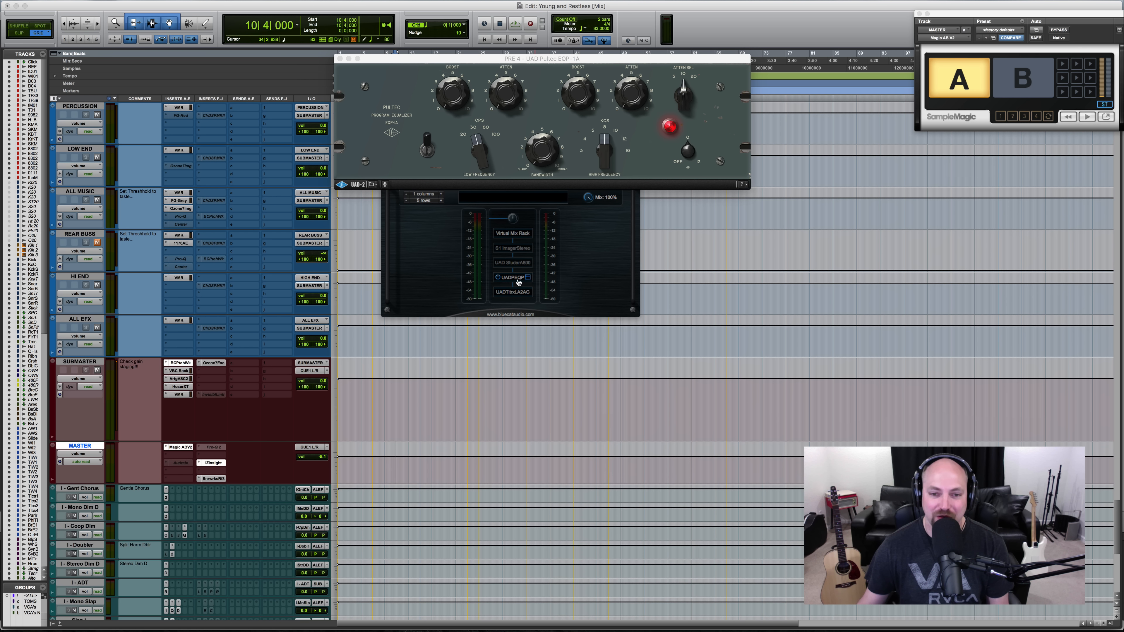
left_click(529, 235)
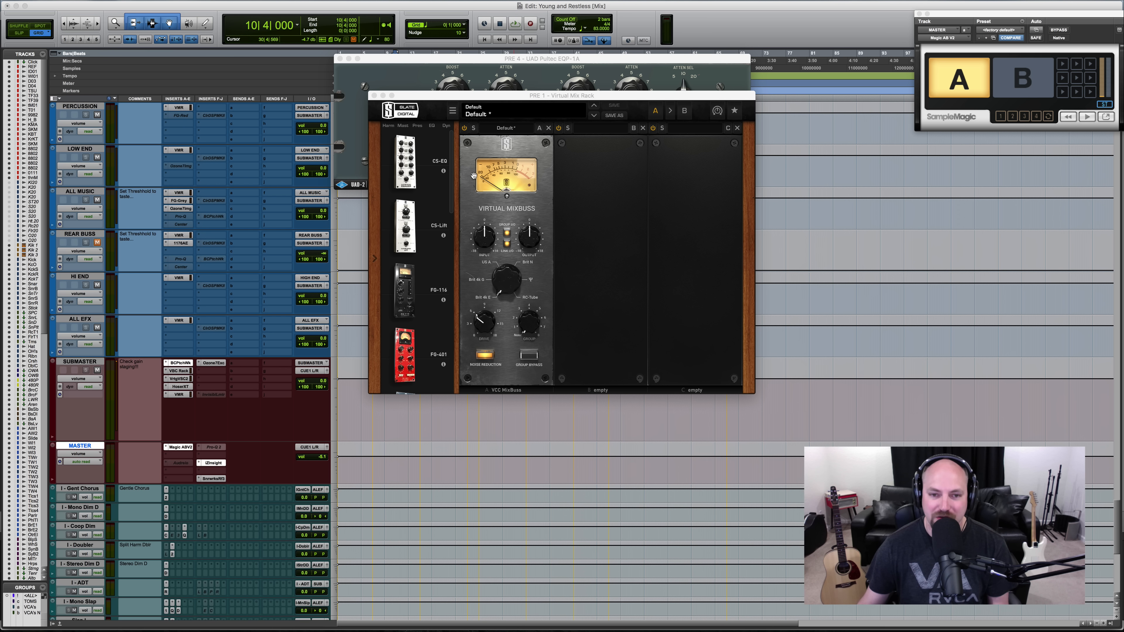
left_click(374, 96)
- Inspect the S1 Imager Stereo hosted in PatchWork alongside the music busses, selecting the ALL MUSIC track, and close the imager
mouse_move(528, 250)
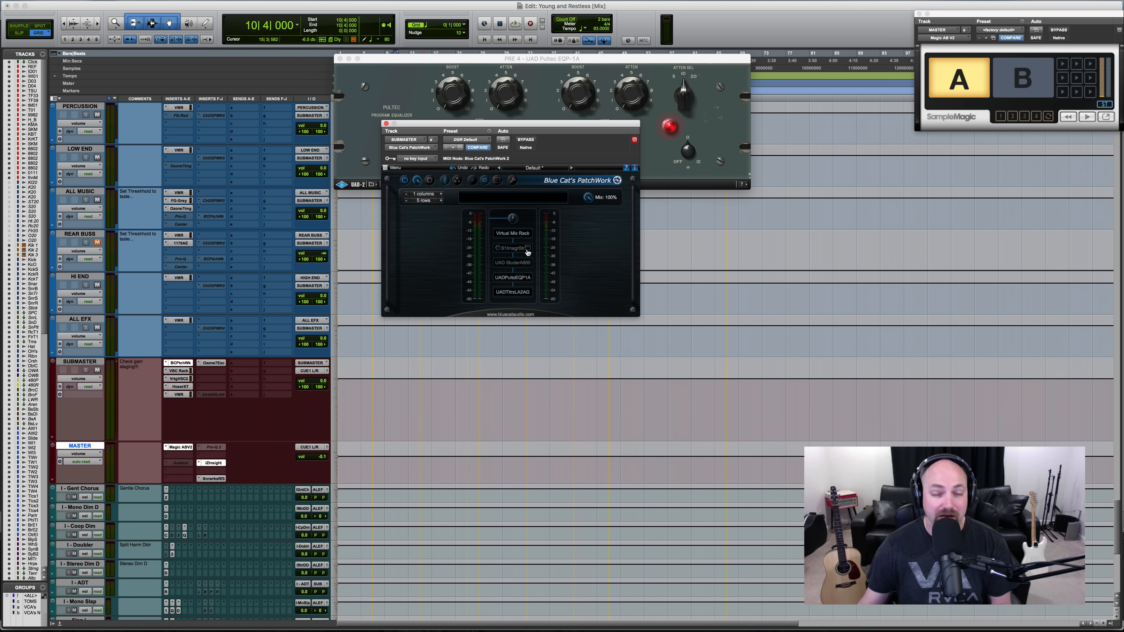
left_click(527, 250)
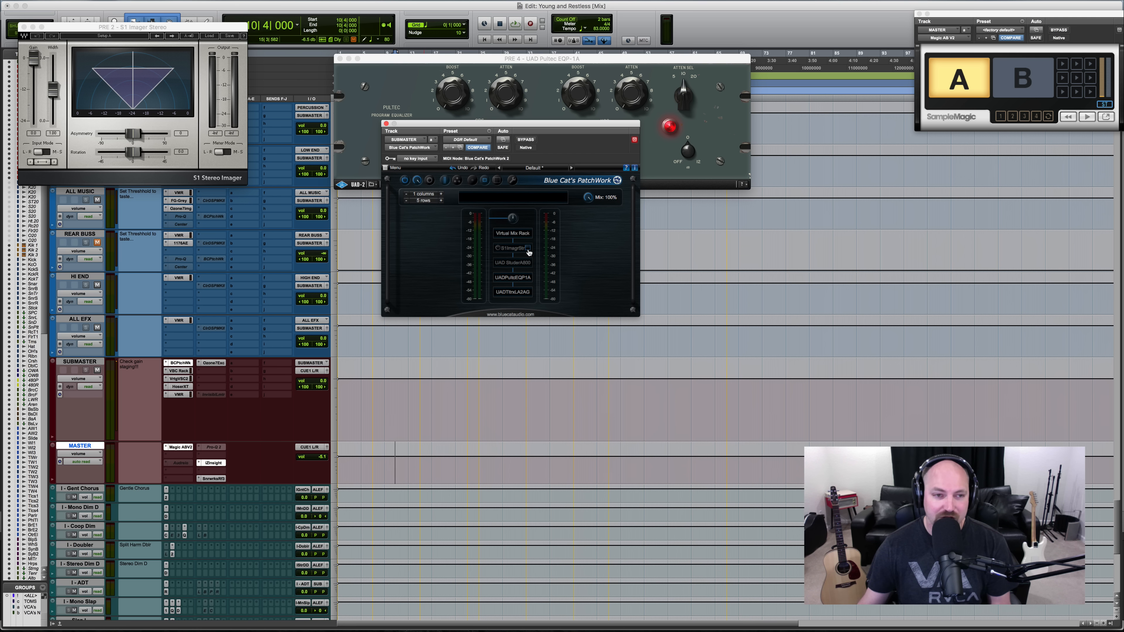
left_click_drag(114, 30, 236, 156)
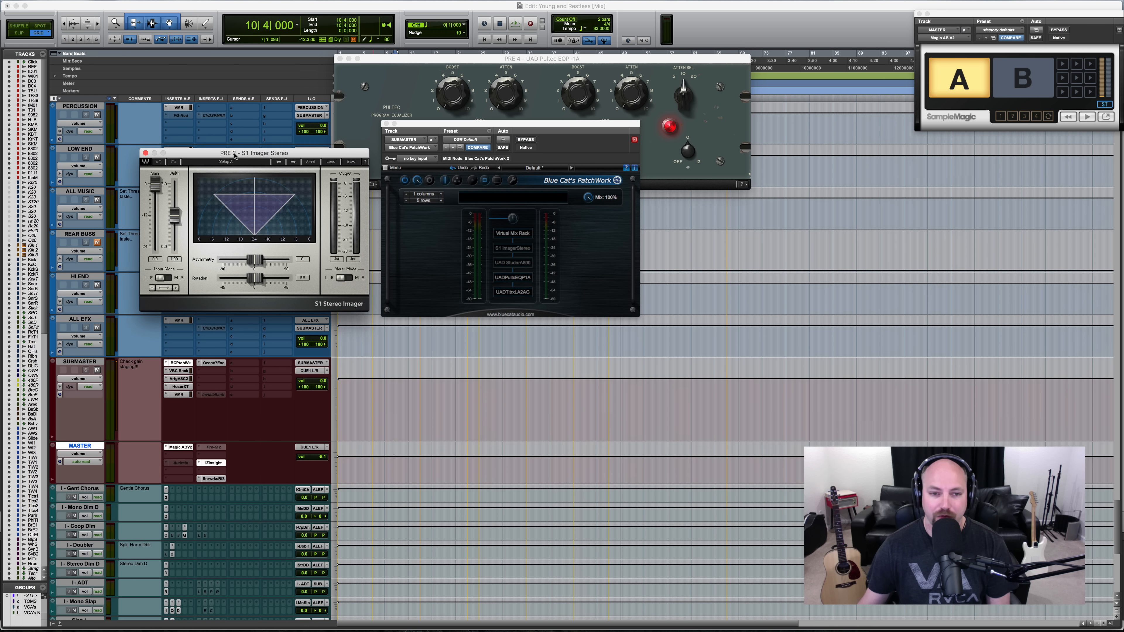
left_click(67, 194)
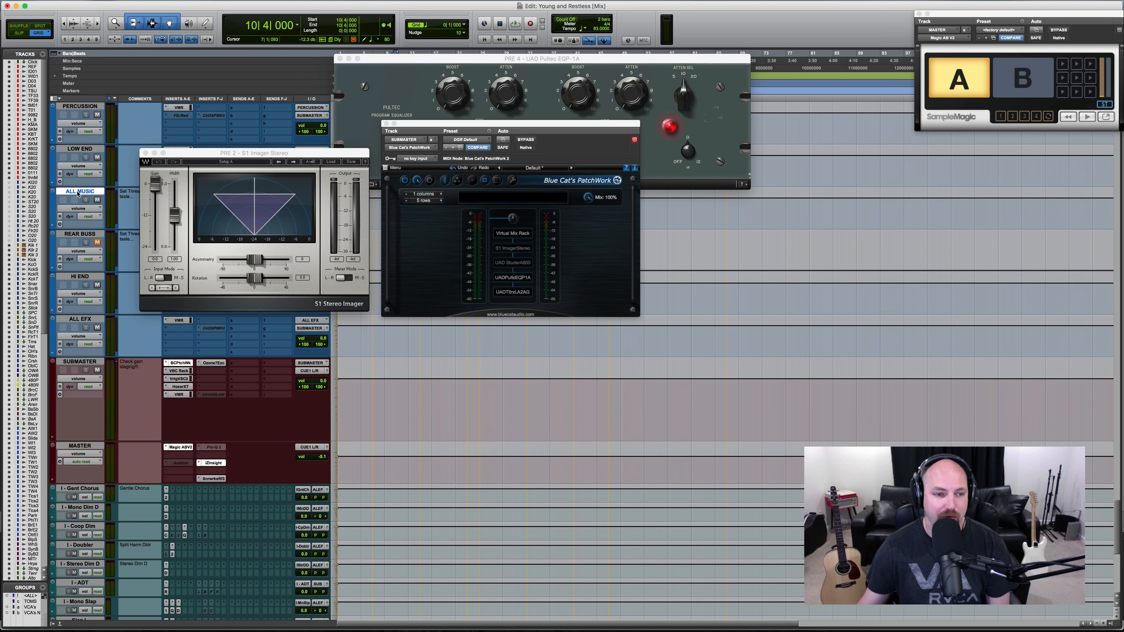
scroll(75, 194, "up", 3)
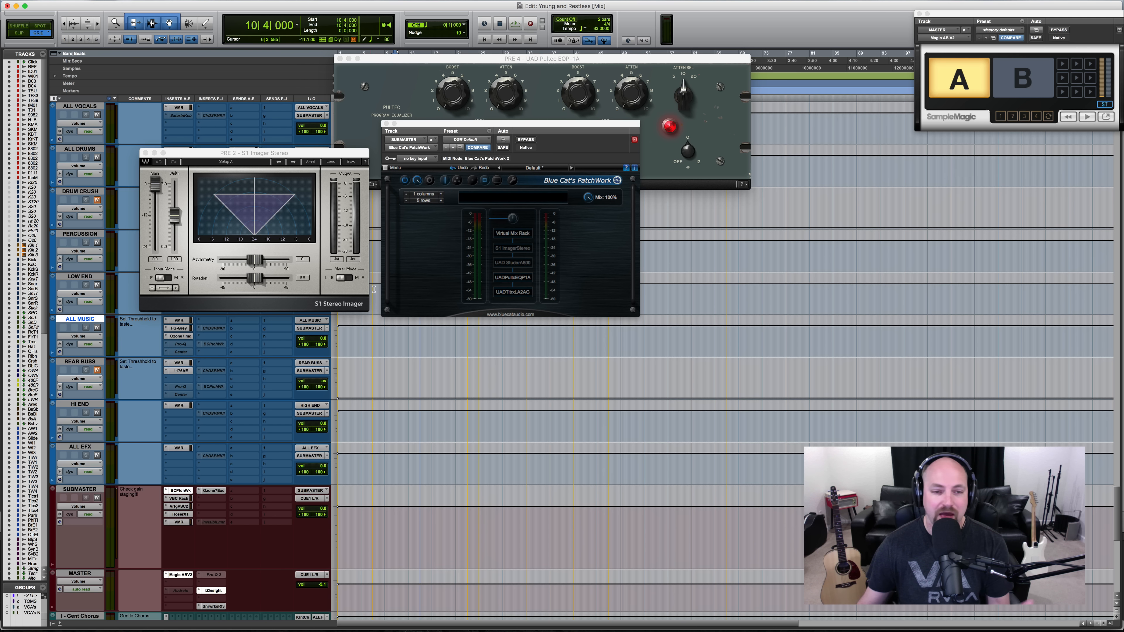
left_click(529, 248)
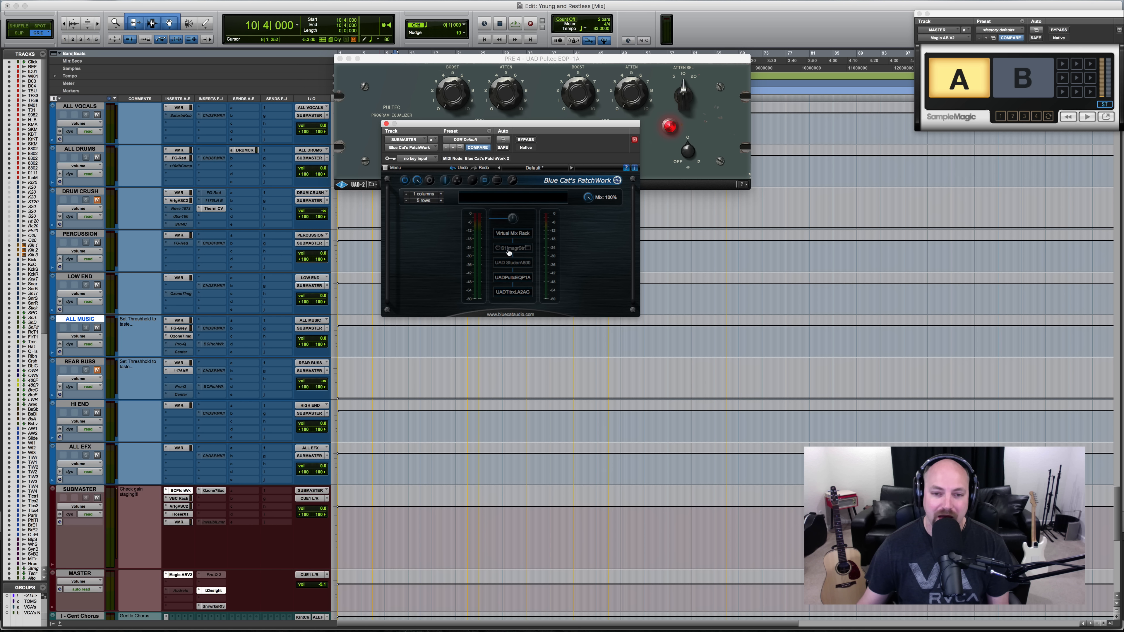
- Show the Studer A800 hosted in PatchWork beside the rack and bring the Pultec EQP-1A to the front
left_click(525, 265)
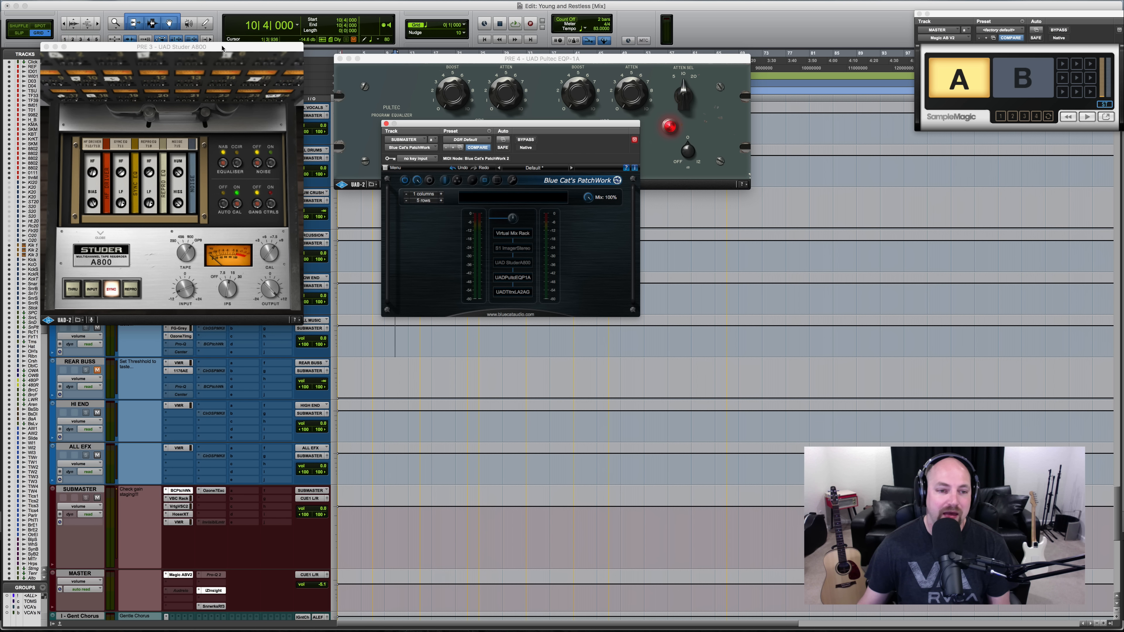
left_click_drag(222, 51, 839, 159)
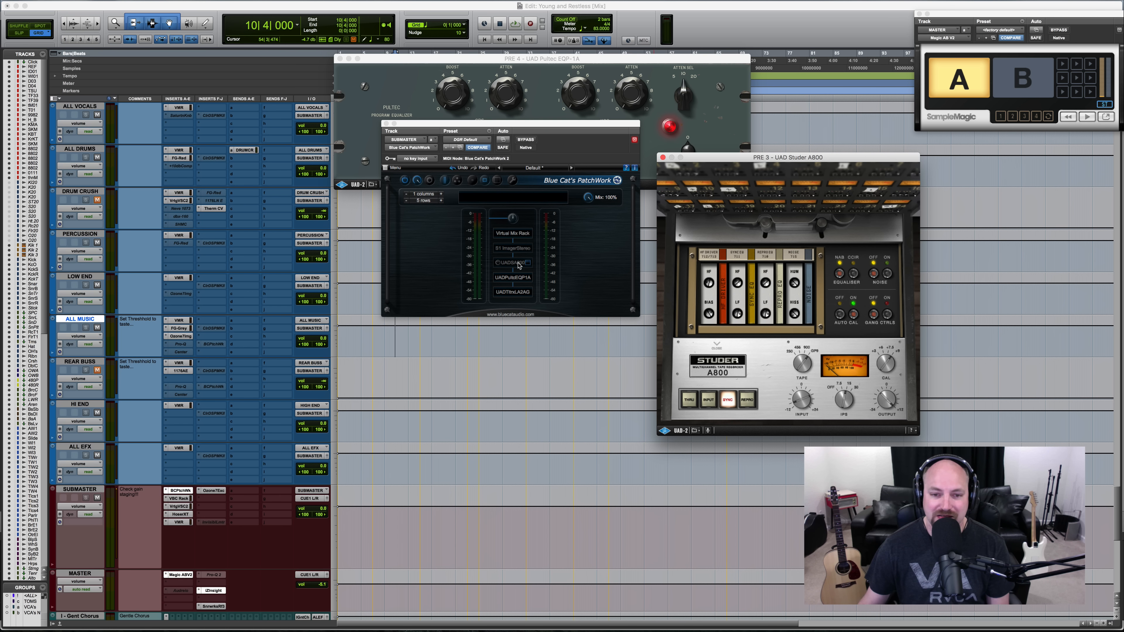
left_click(525, 279)
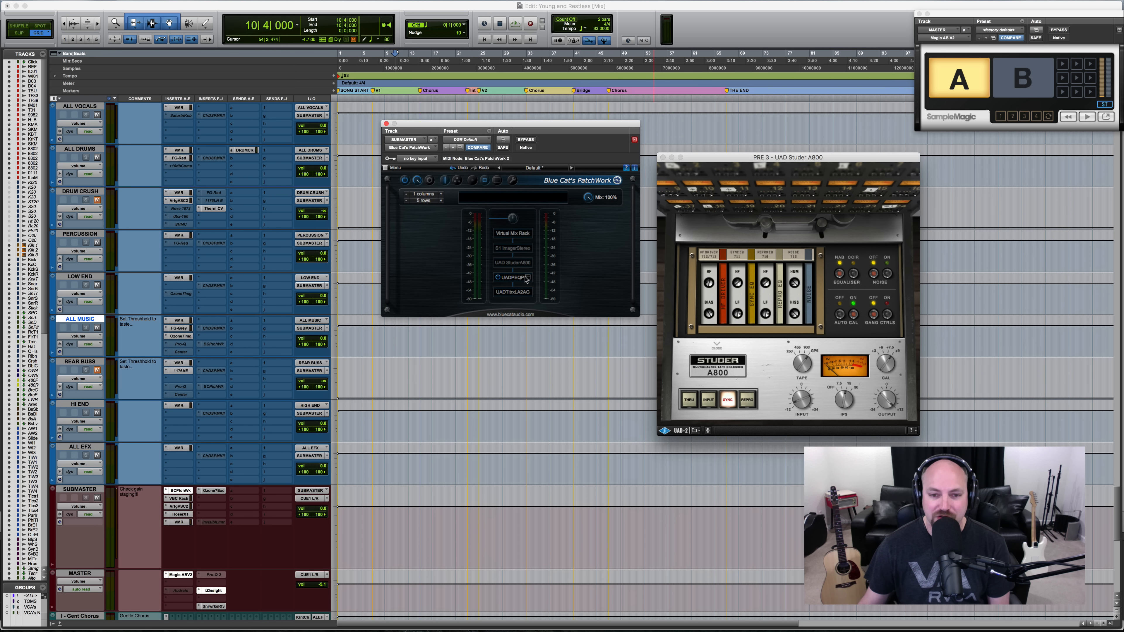
left_click(527, 282)
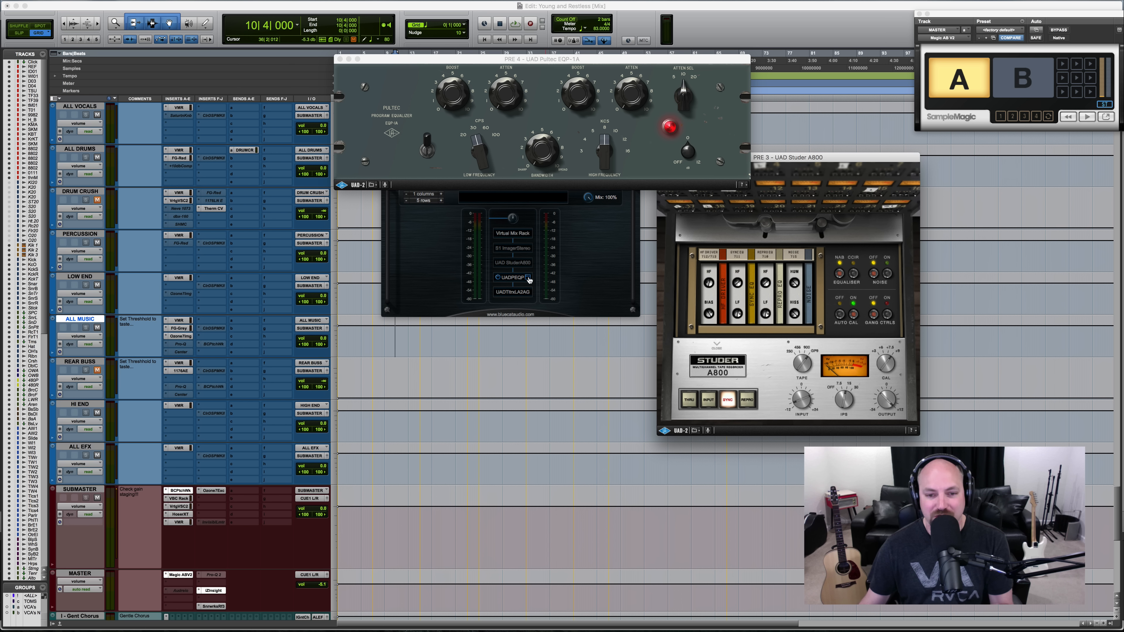
- Inspect the Teletronix LA-2A Gray hosted in PatchWork, and close PatchWork
left_click(528, 292)
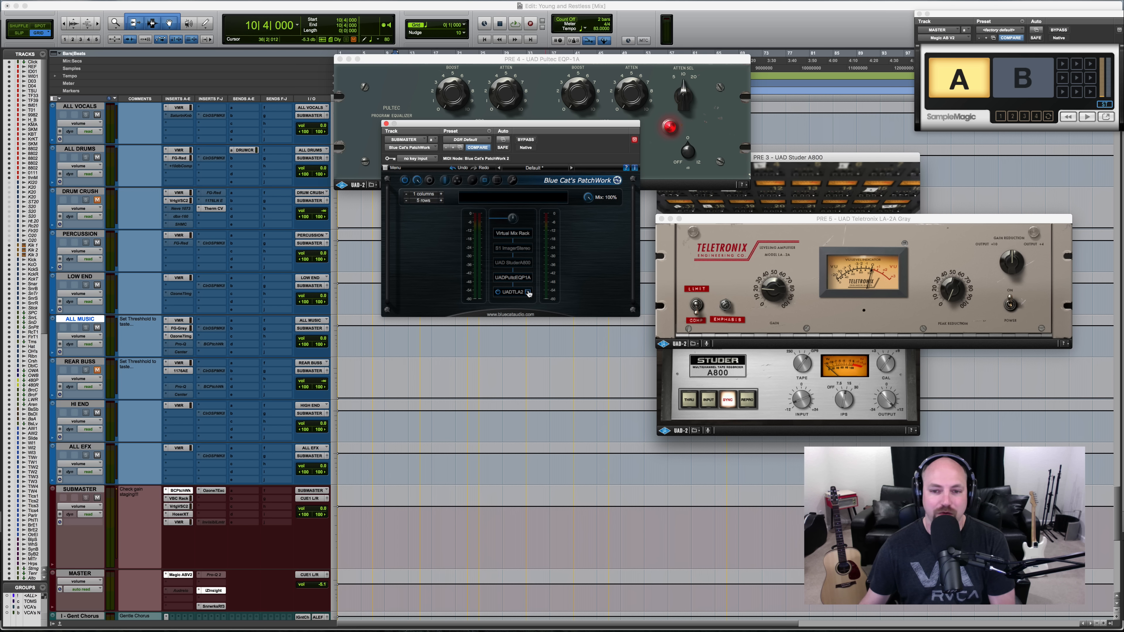
left_click_drag(753, 220, 667, 124)
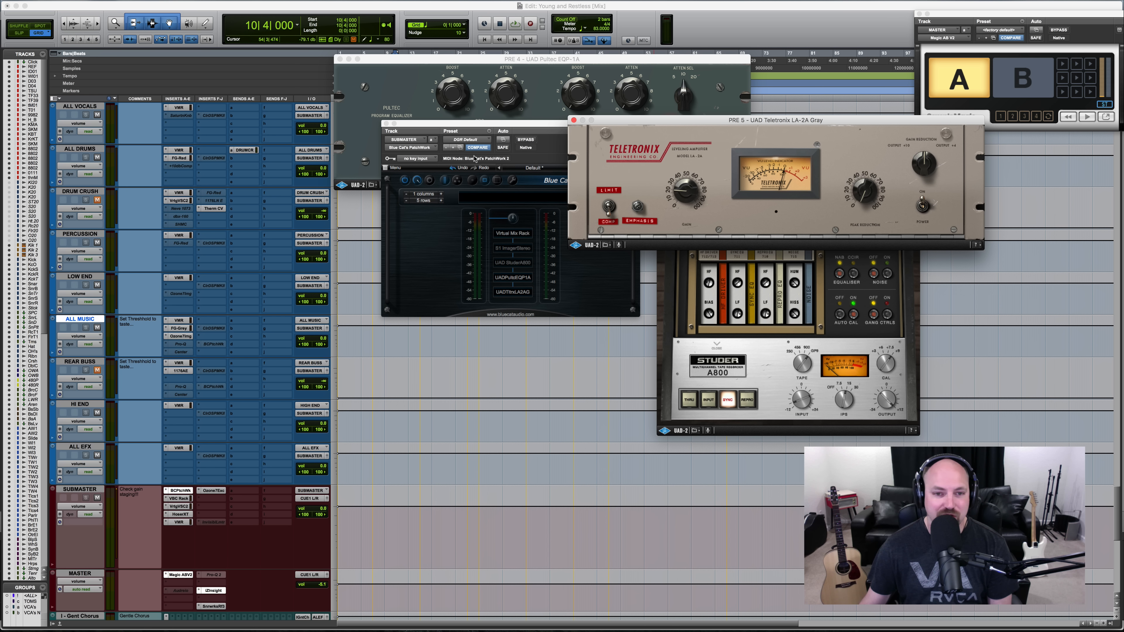
left_click(386, 124, "alt")
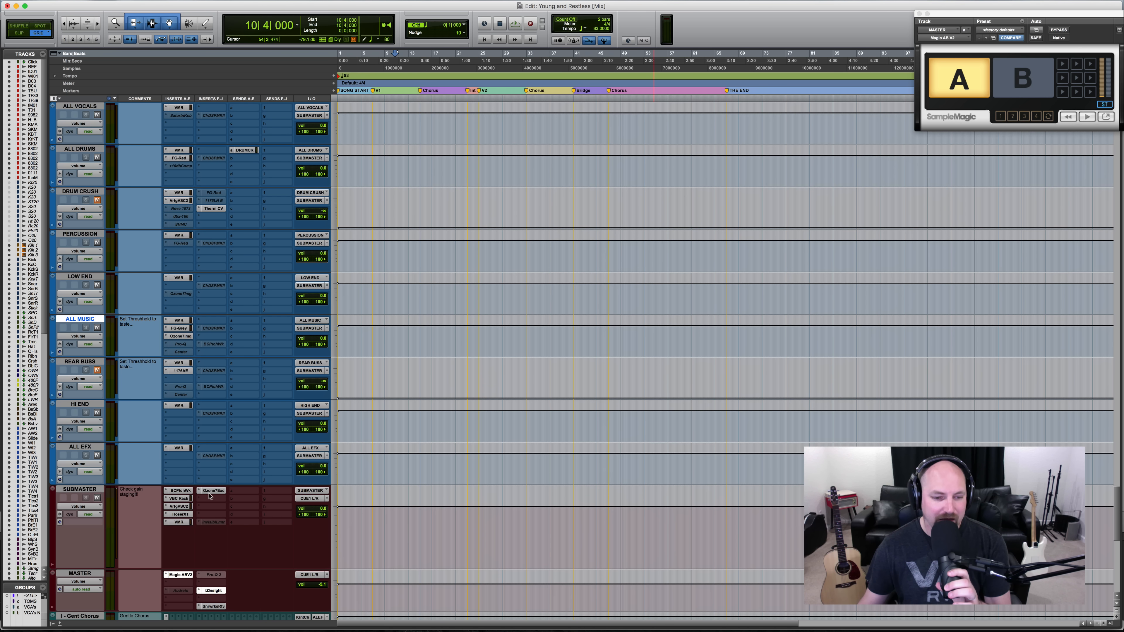
- Inspect the VBC Rack compressors on the SUBMASTER track, and close the plug-in
left_click(183, 499)
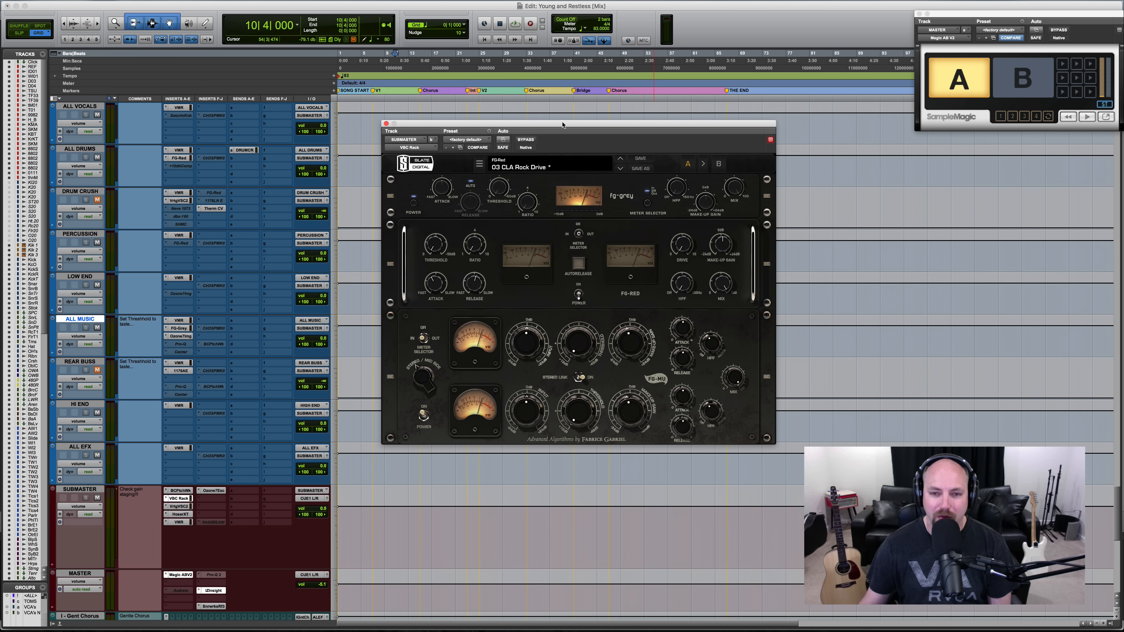
left_click_drag(562, 131, 583, 86)
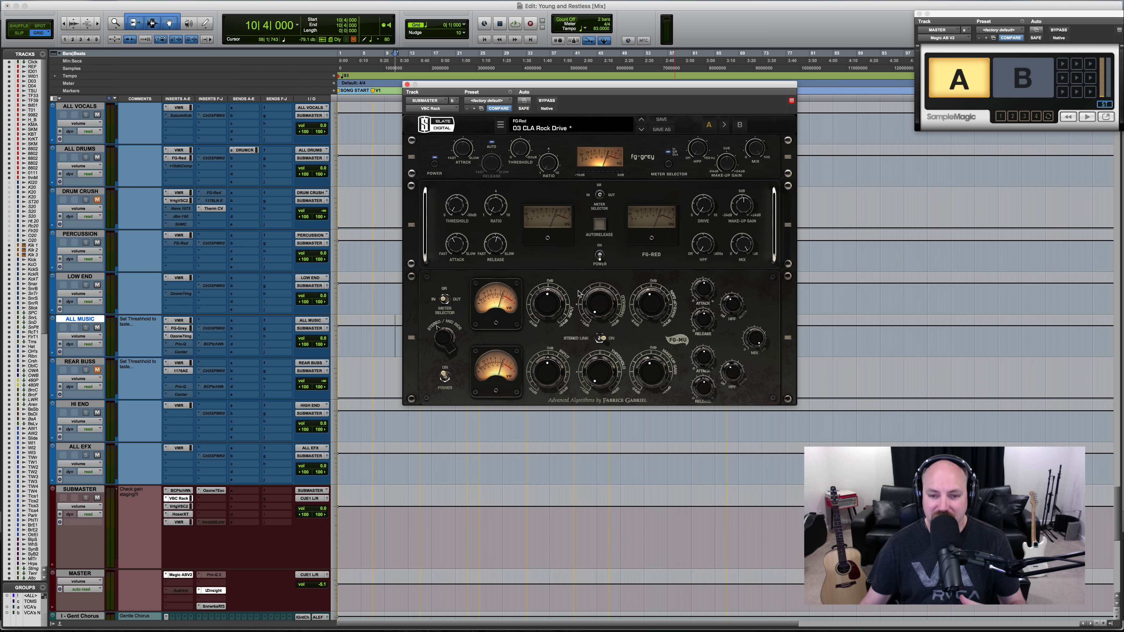
mouse_move(654, 308)
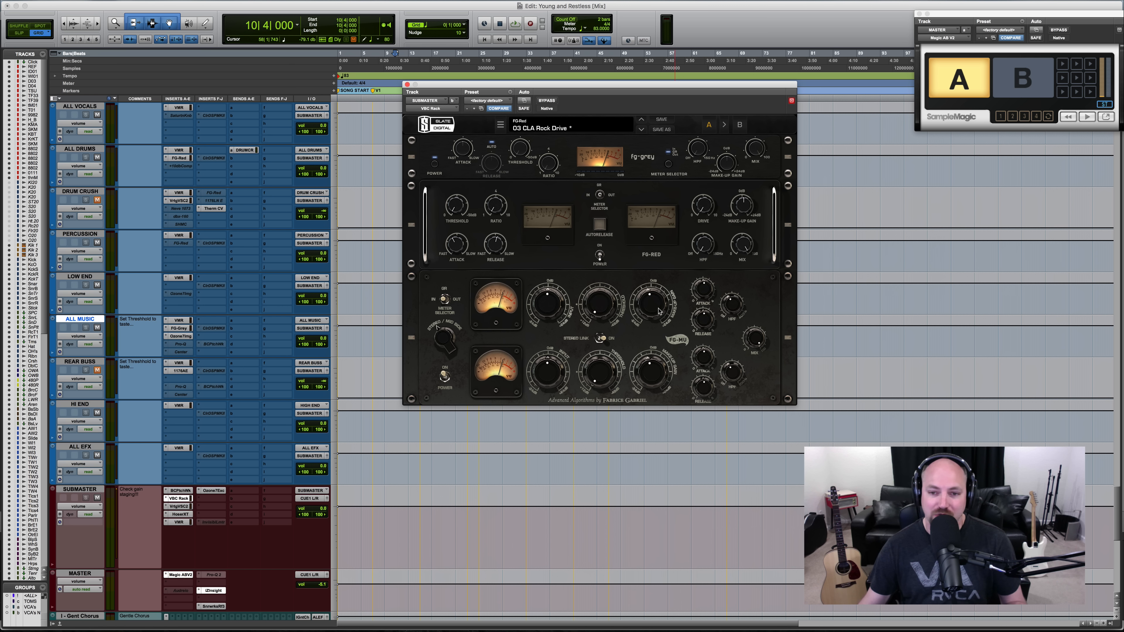
left_click(179, 498)
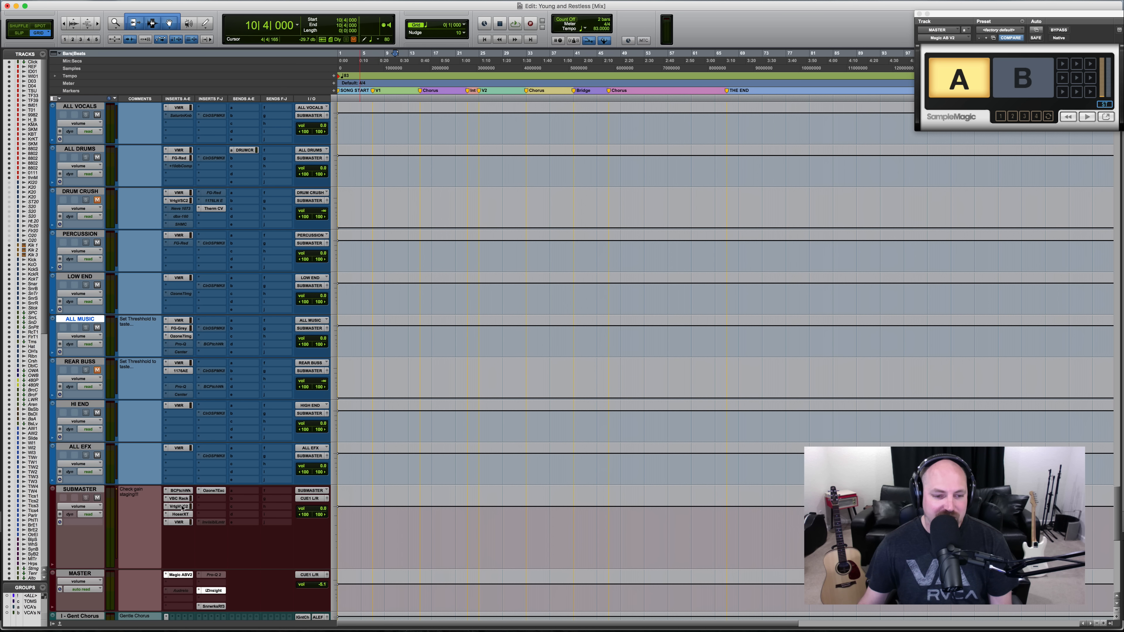
- Inspect the Vertigo VSC-2 compressor on the SUBMASTER track, and close the plug-in
left_click(179, 506)
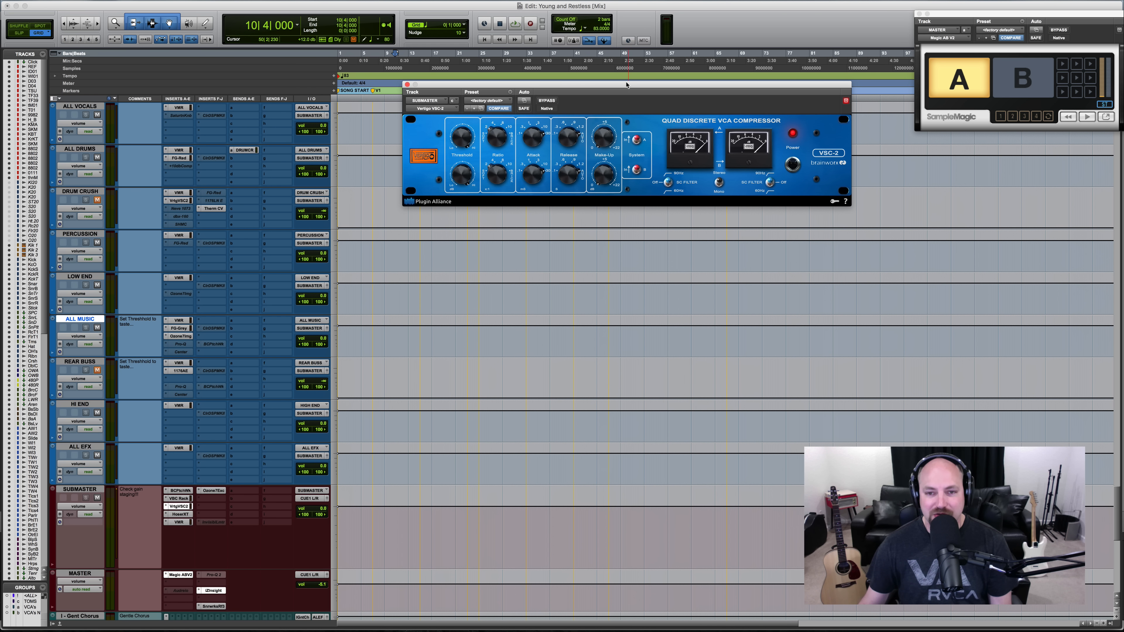
mouse_move(626, 85)
left_mouse_down()
mouse_move(601, 94)
mouse_move(571, 135)
left_mouse_up()
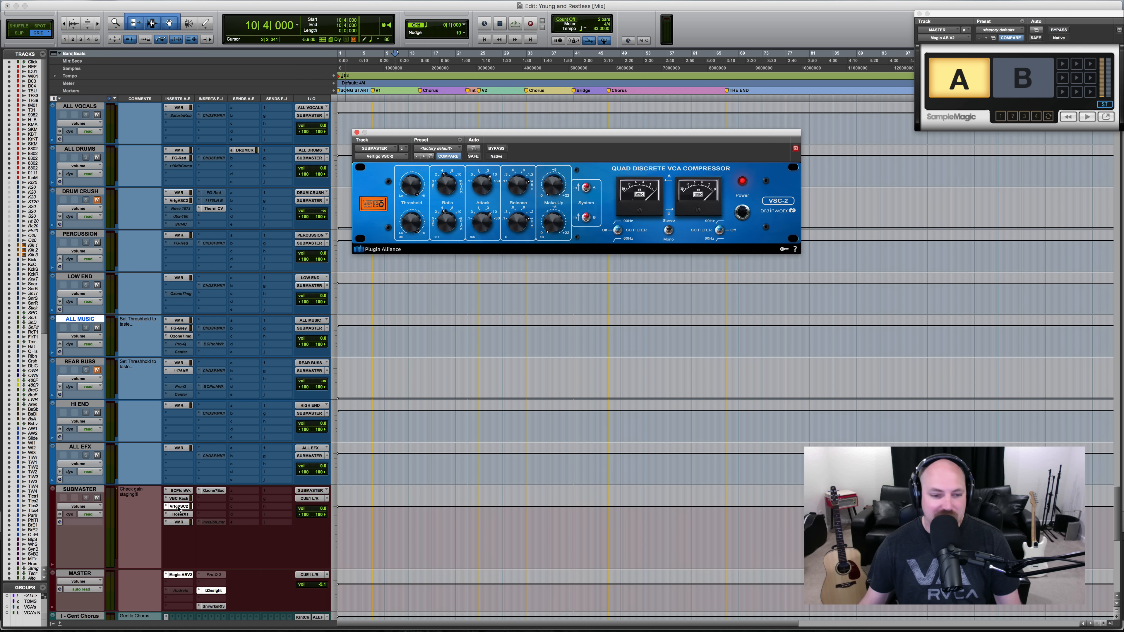
left_click(178, 506)
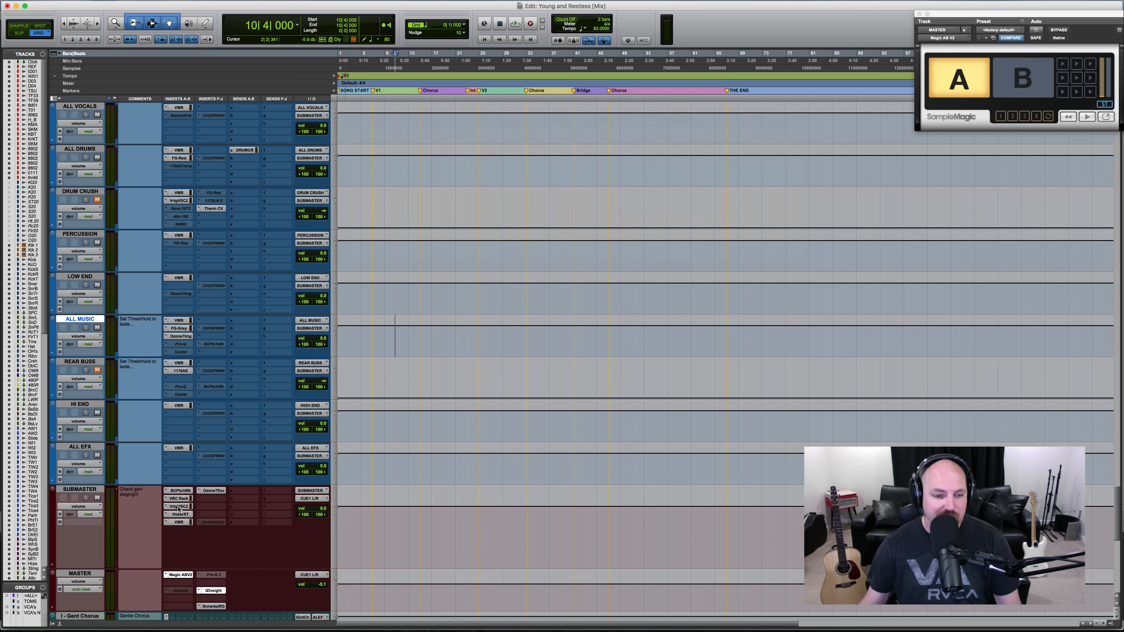
- Inspect the Vertigo VSC-2 compressor on the DRUM CRUSH track, and close the plug-in
left_click(181, 203)
left_click(182, 202)
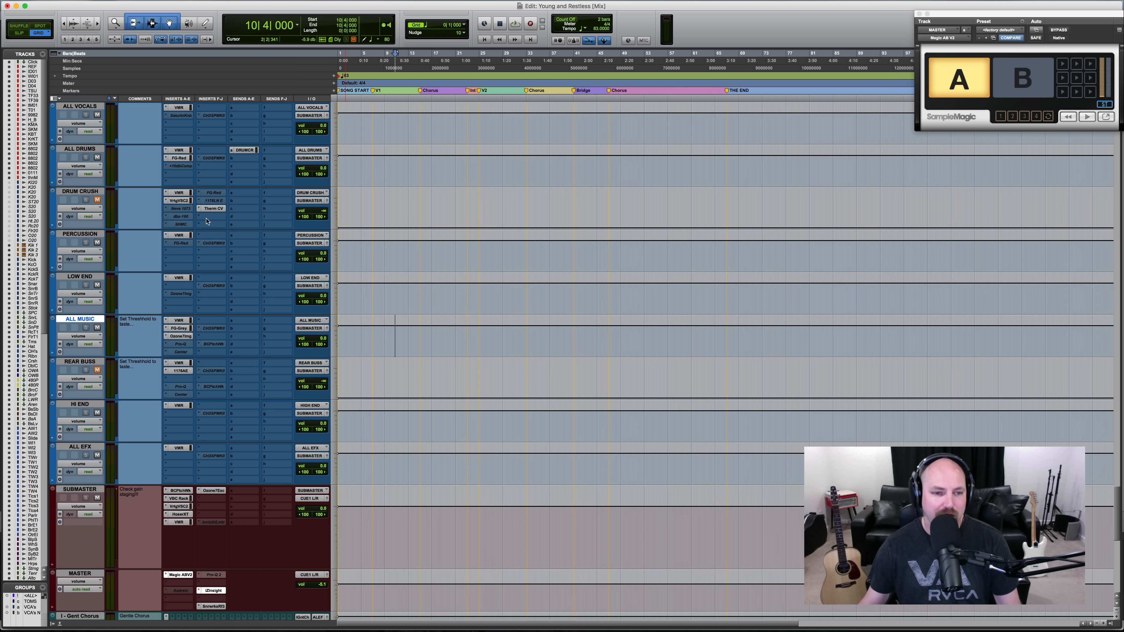
left_click(179, 201)
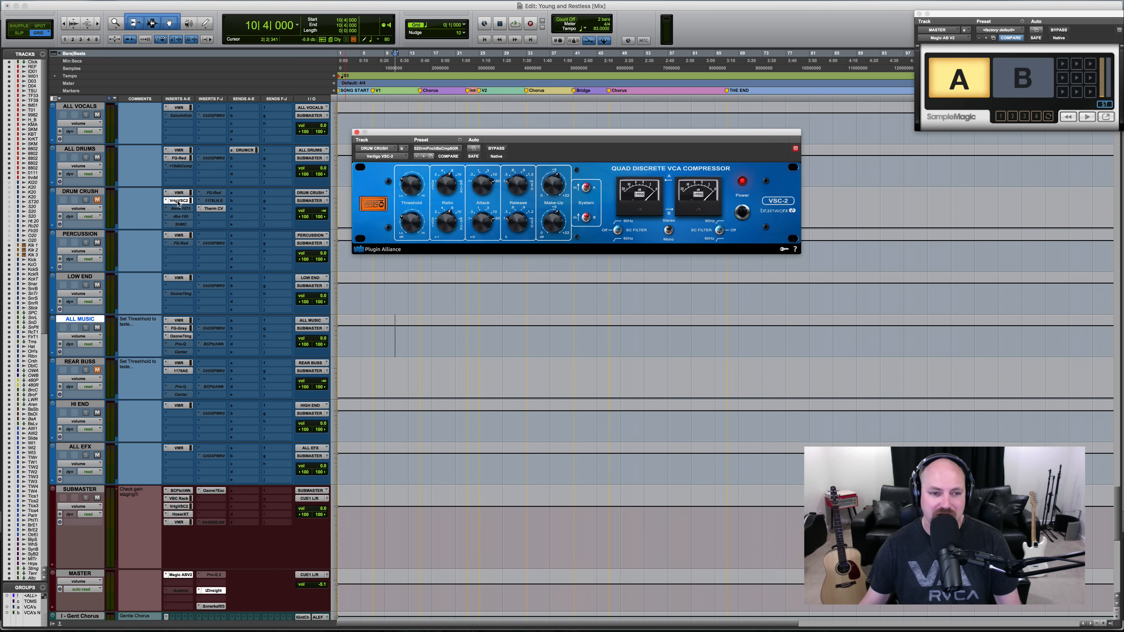
left_click(179, 201)
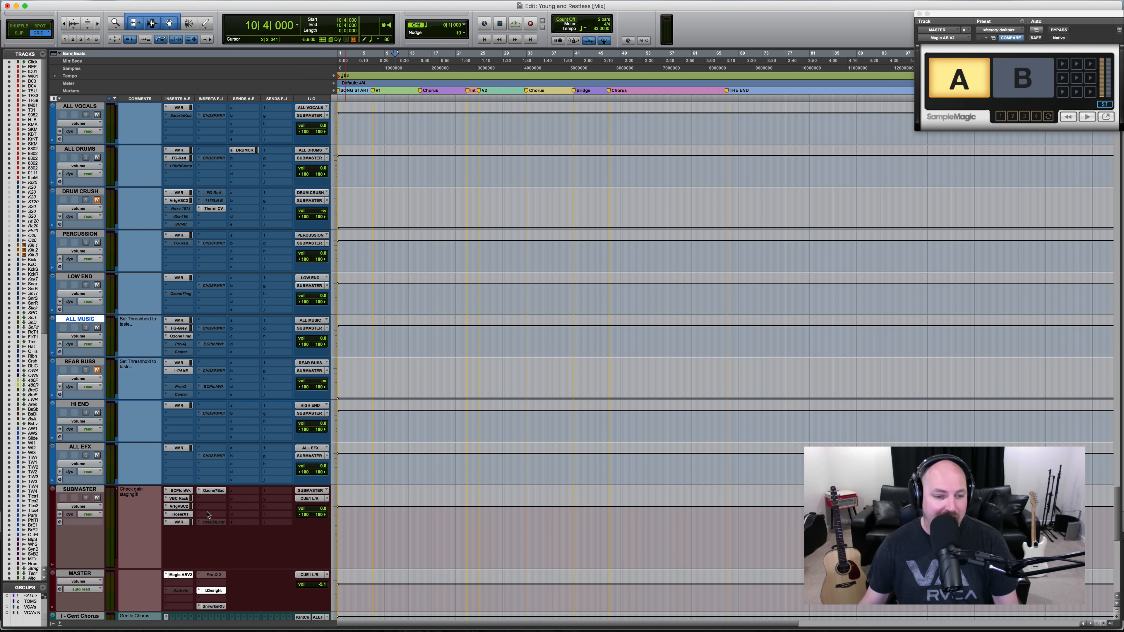
- View the SUBMASTER track's HoserXT equalizer, and adjust the CS-Lift's High Lift knob in its Virtual Mix Rack
left_click(182, 515)
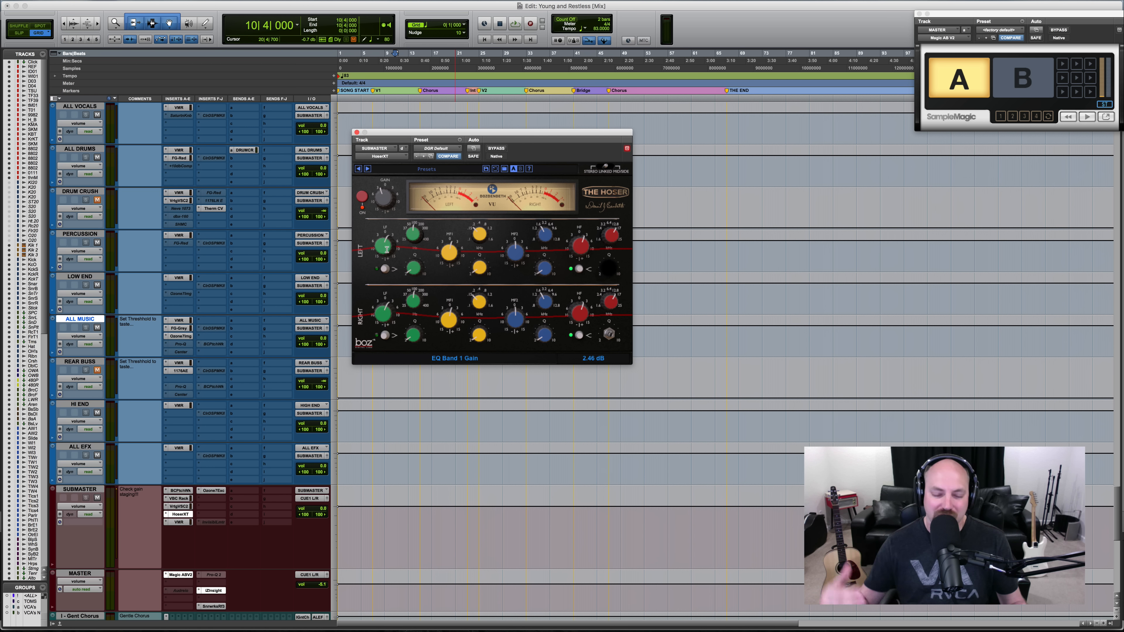
left_click(179, 523)
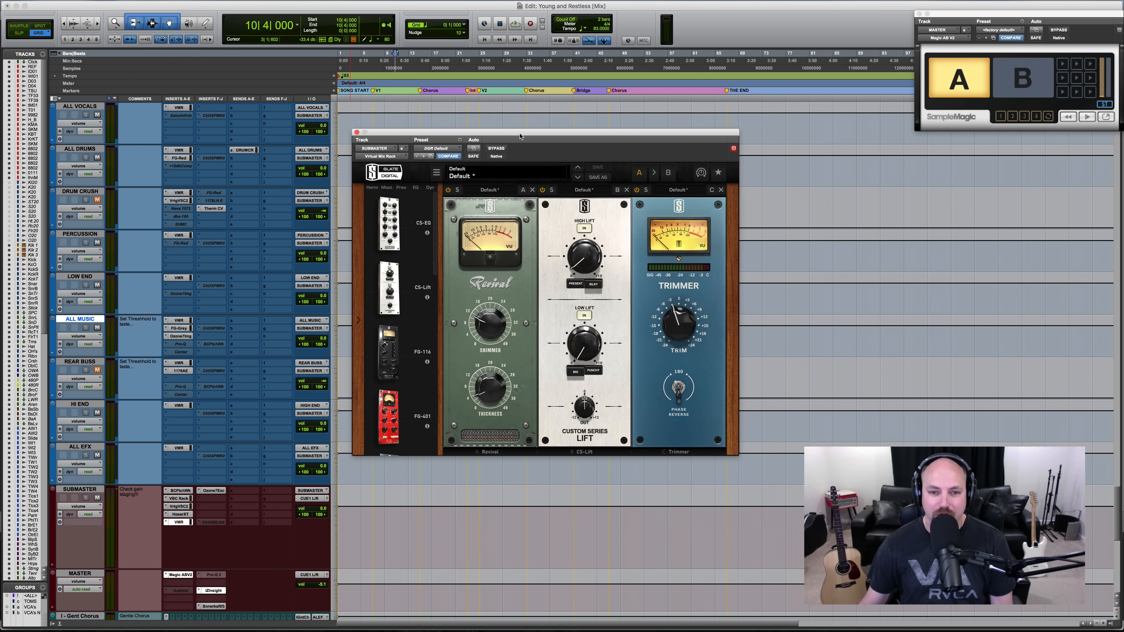
left_click_drag(520, 136, 531, 114)
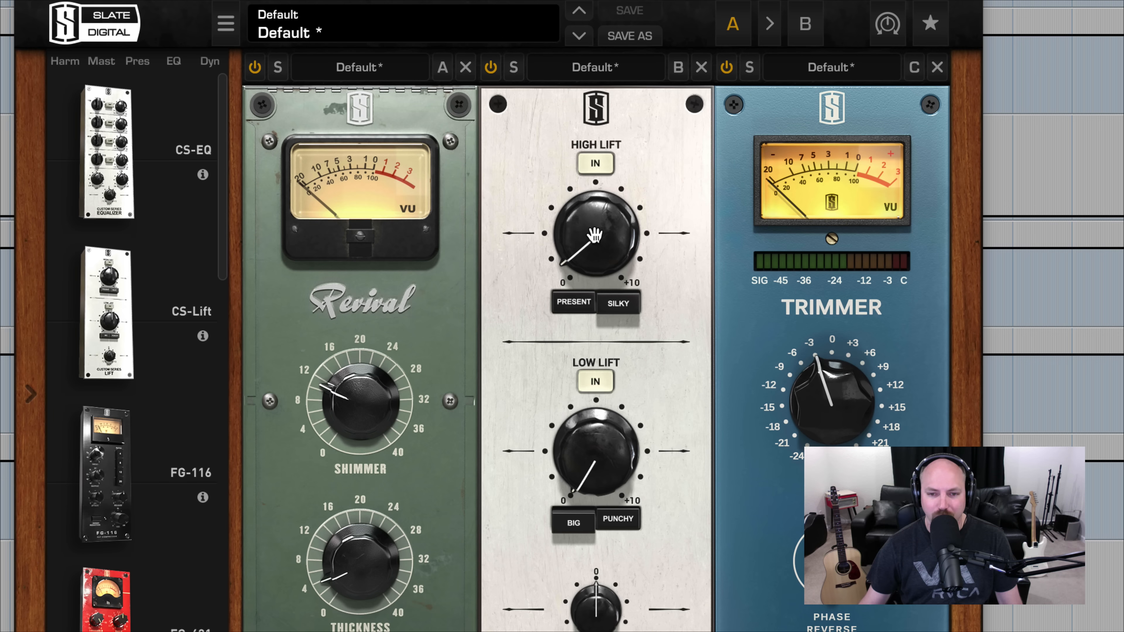
left_click_drag(595, 235, 590, 241)
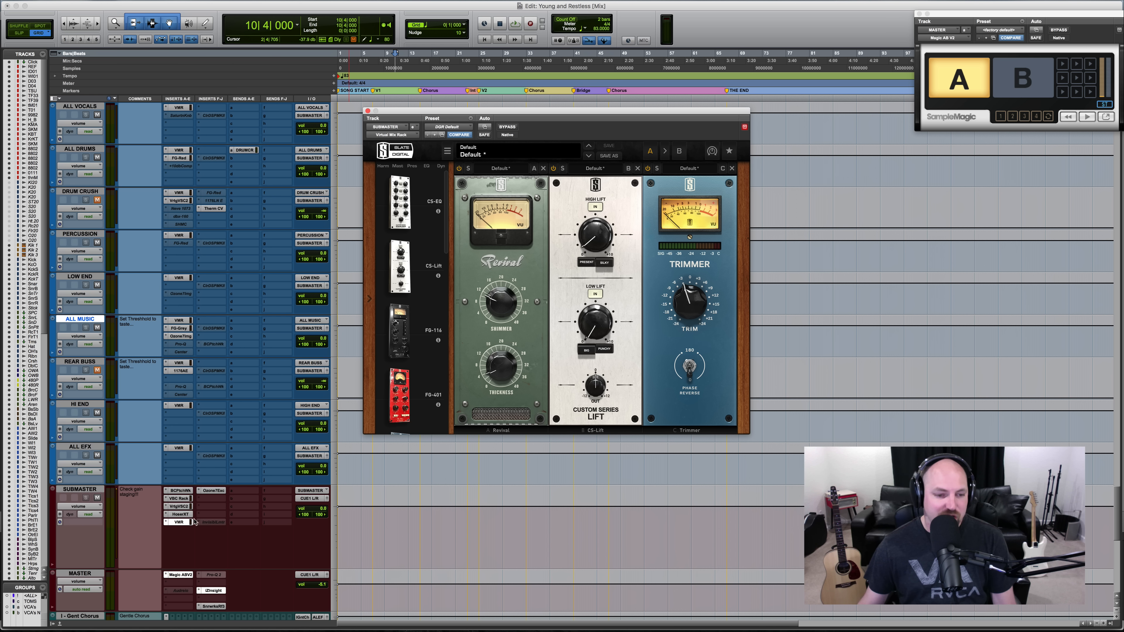
- Bypass and re-enable the SUBMASTER track's whole plug-in chain twice to compare the mix with and without it
left_click(180, 492, "shift+super")
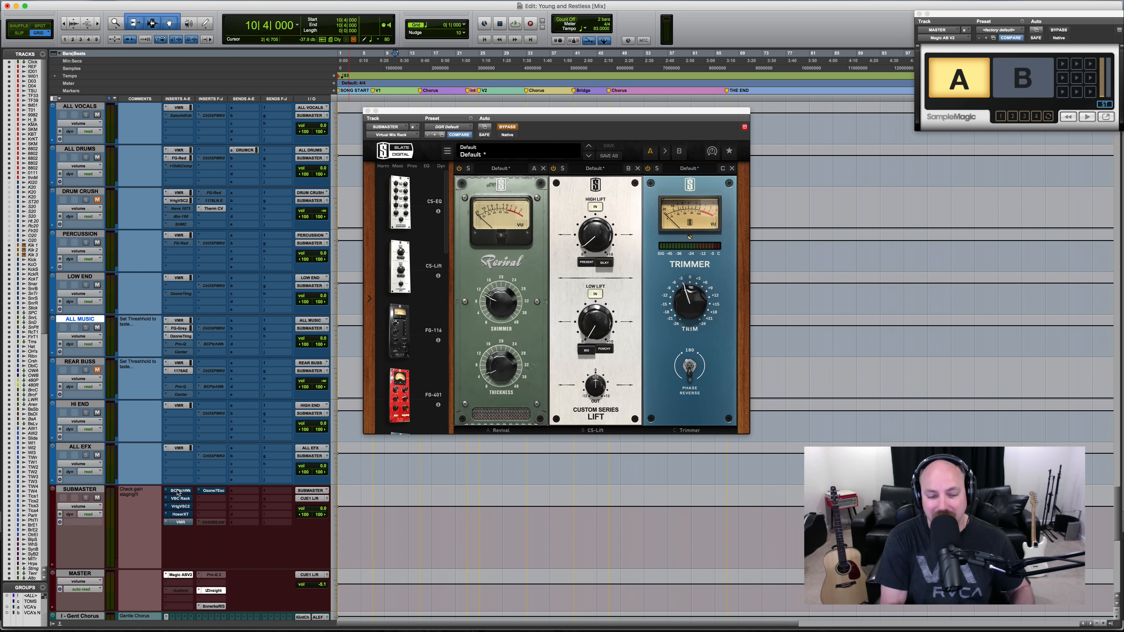
left_click(178, 493, "shift+super")
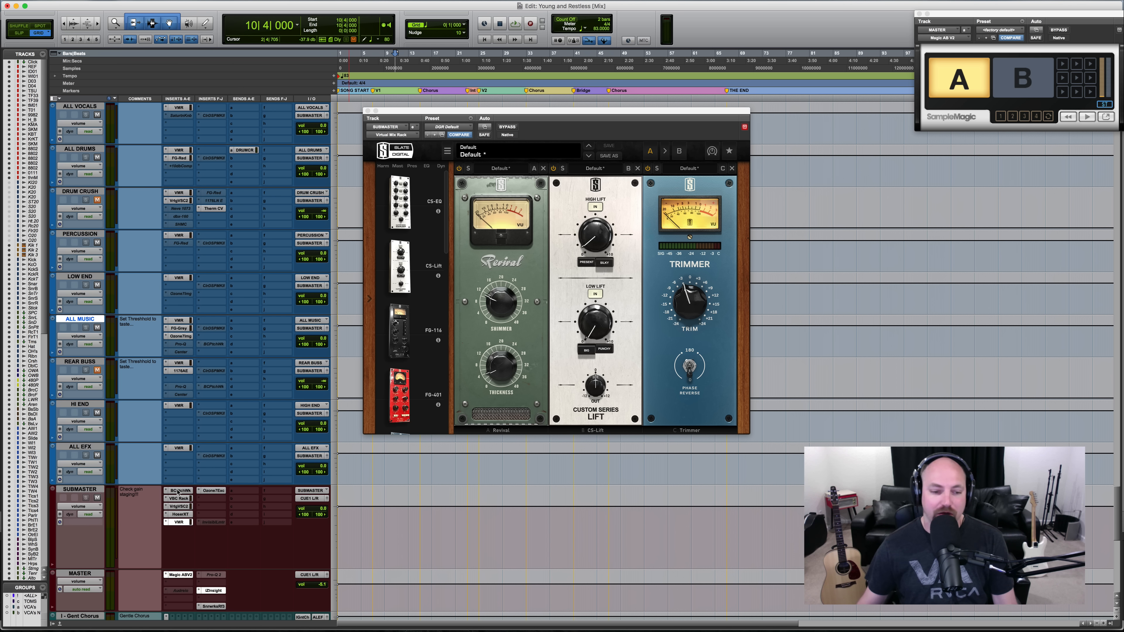
left_click(178, 492, "shift+super")
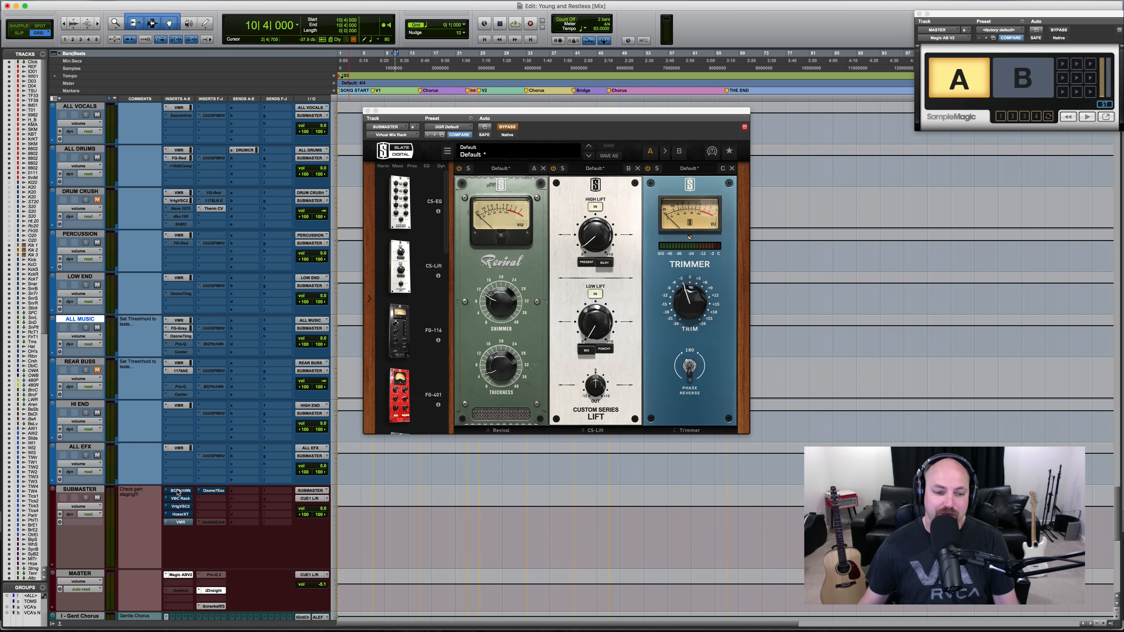
left_click(178, 492, "shift+super")
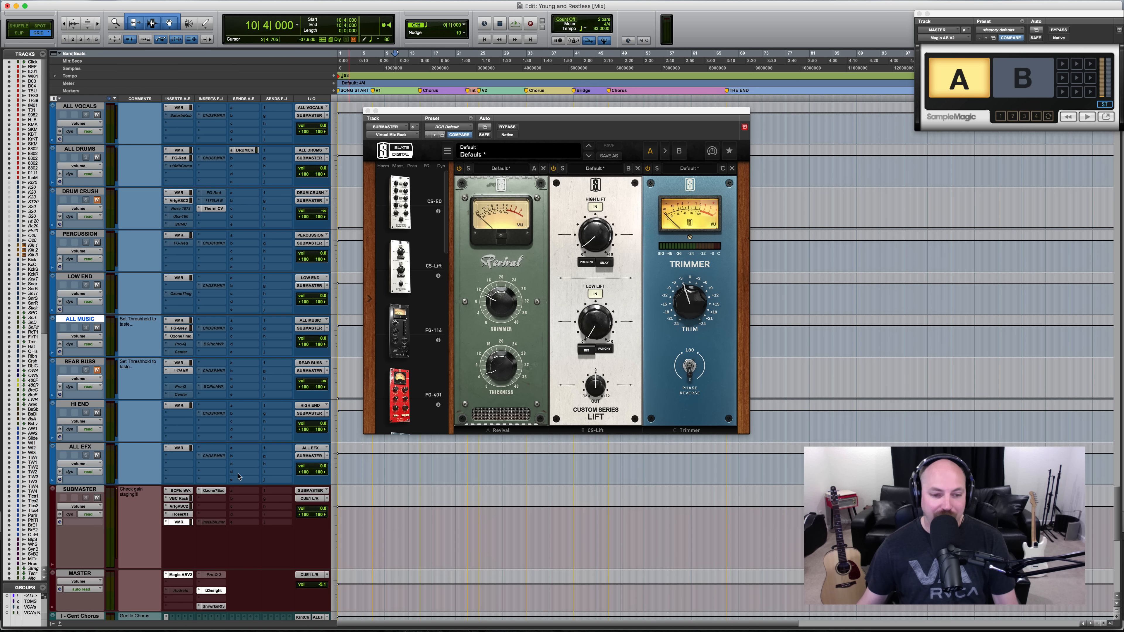
- Inspect the iZotope Ozone 7 Exciter's band settings on the SUBMASTER track, and close the plug-in
left_click(215, 491)
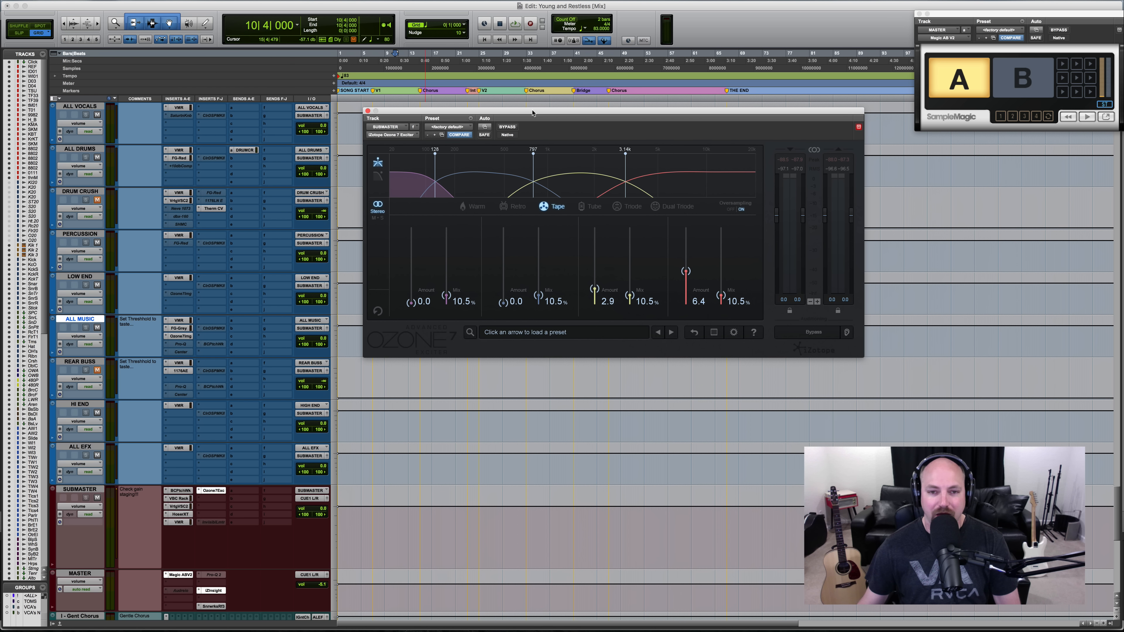
left_click_drag(534, 110, 477, 116)
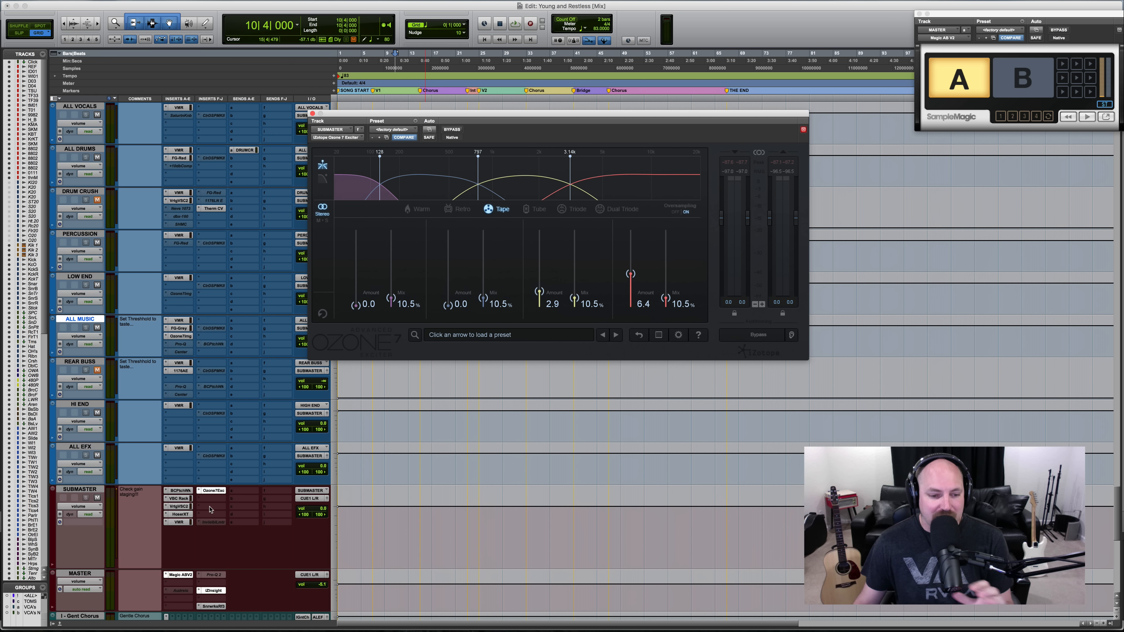
left_click(214, 490)
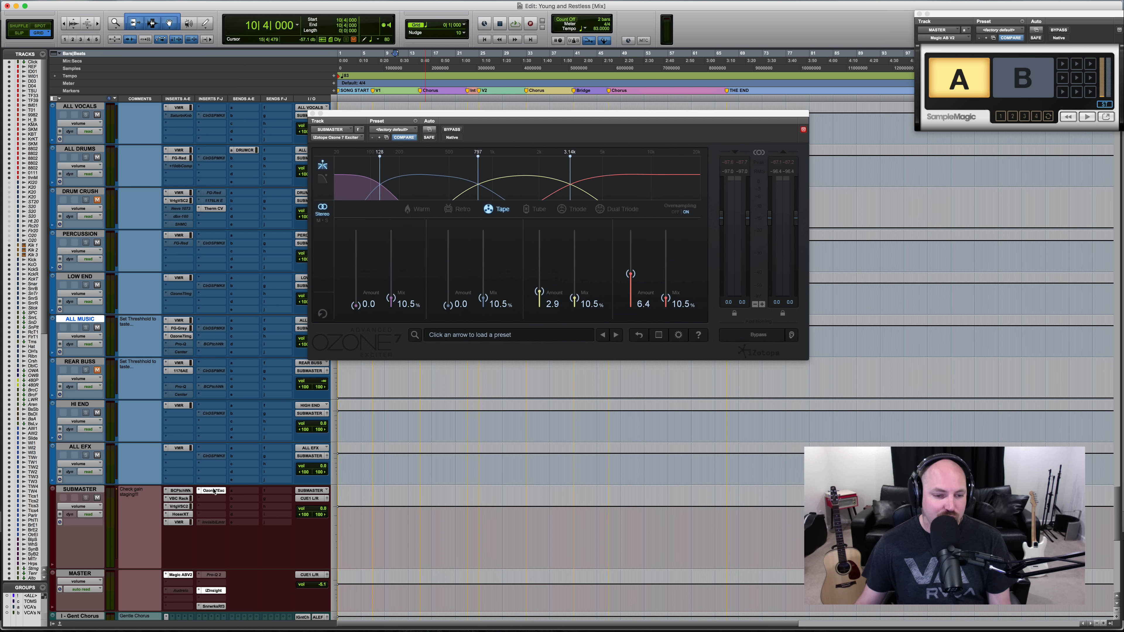
left_click(214, 490)
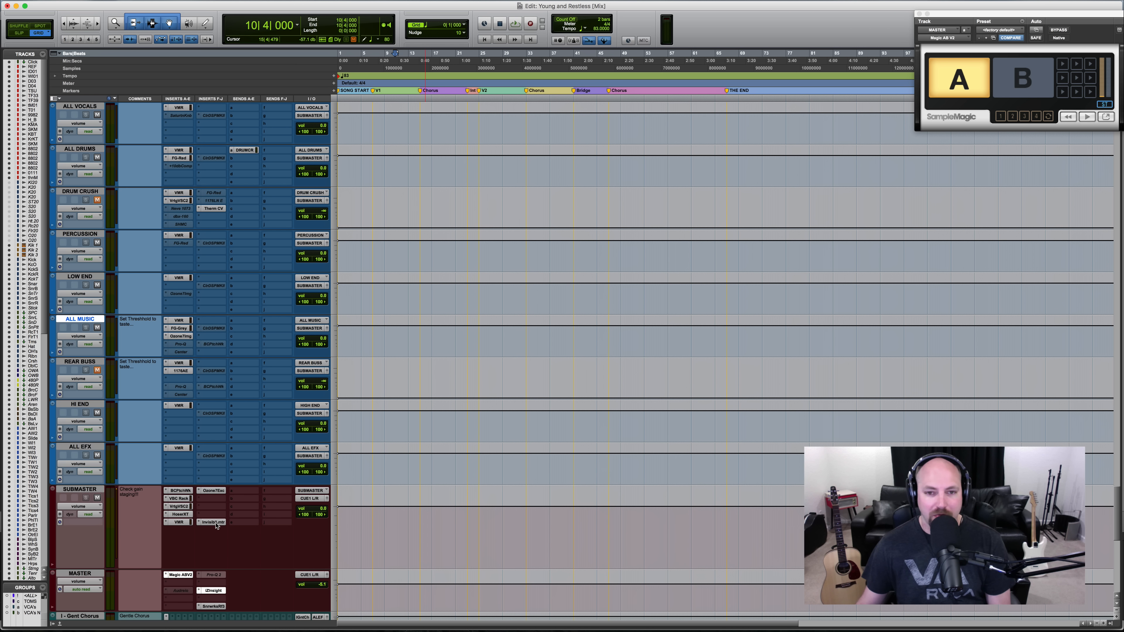
- Inspect the A.O.M. Invisible Limiter on the SUBMASTER track, keep its overshoot mode at Suppress, and close the plug-in
left_click(215, 523)
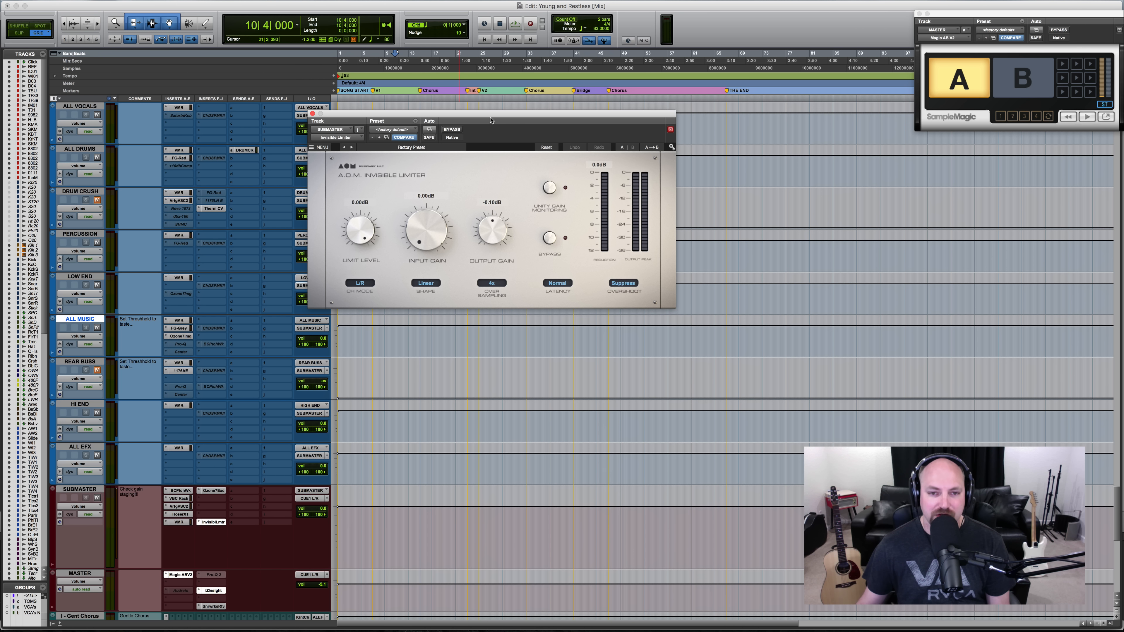
left_click_drag(491, 120, 546, 121)
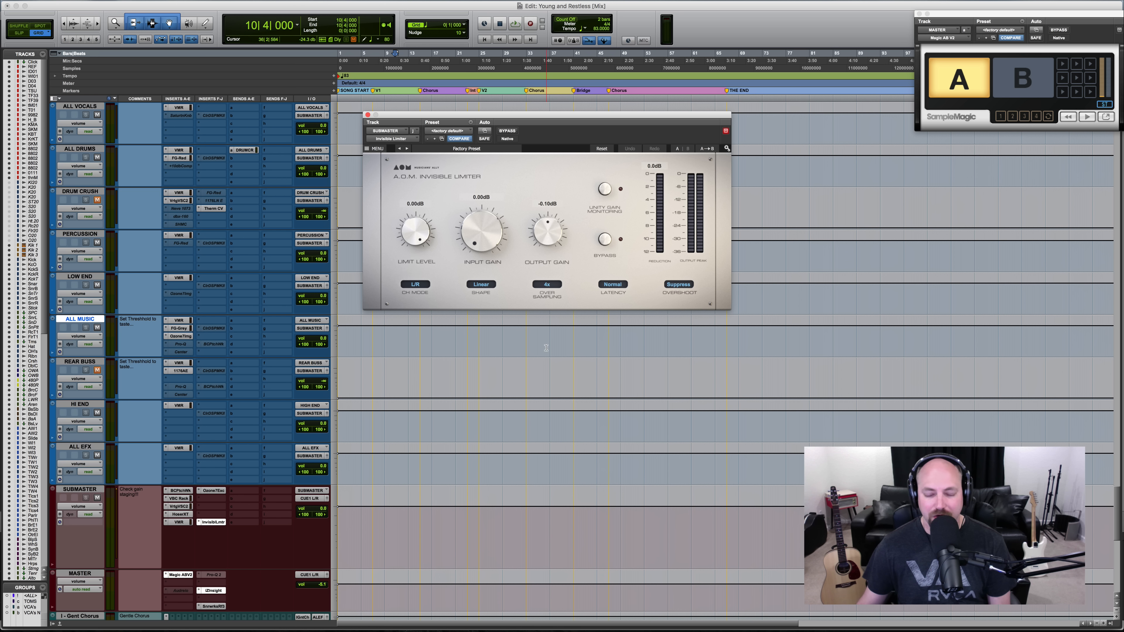
left_click(678, 286)
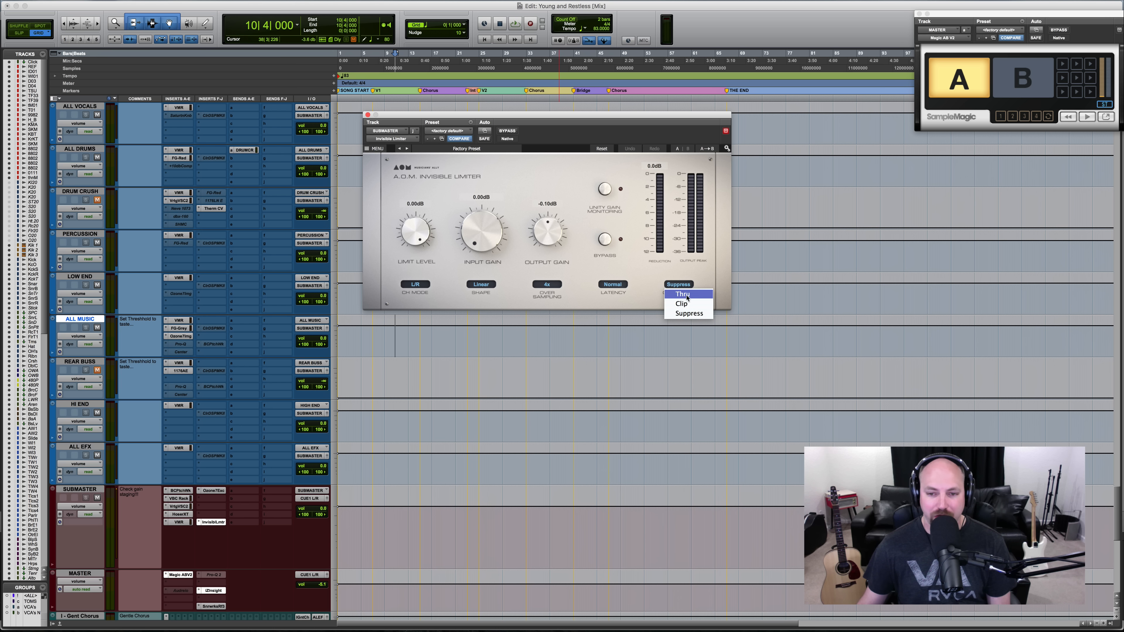
left_click(681, 313)
left_click(213, 522)
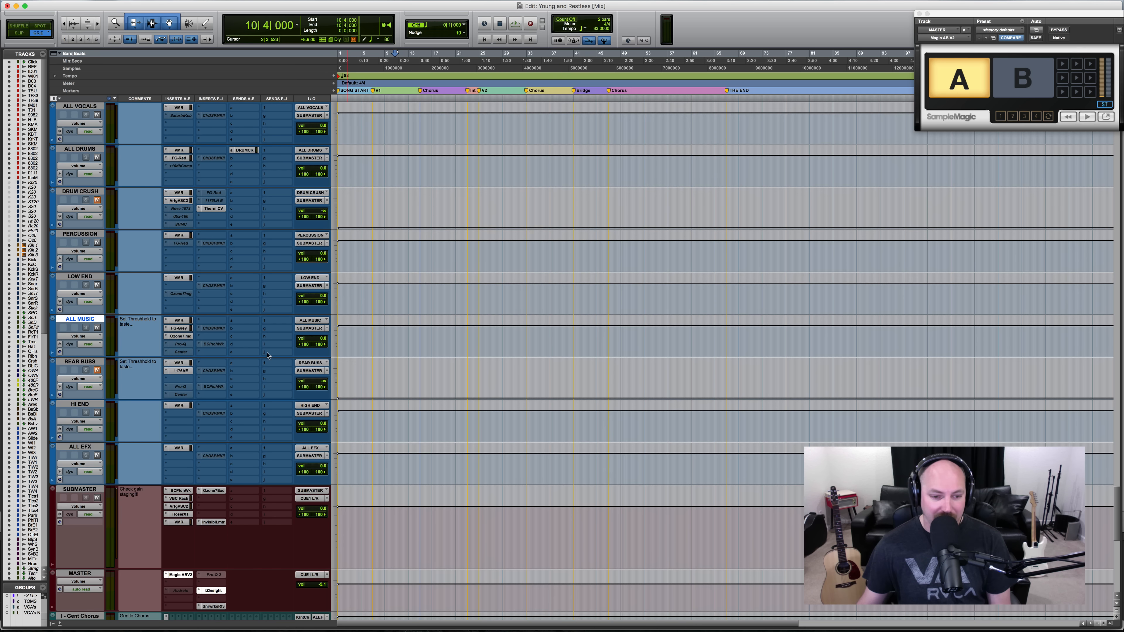
- Try the stereo T-RackS CS Classic Clipper in the SUBMASTER insert slot before the Invisible Limiter, and remove it again
left_click(211, 521)
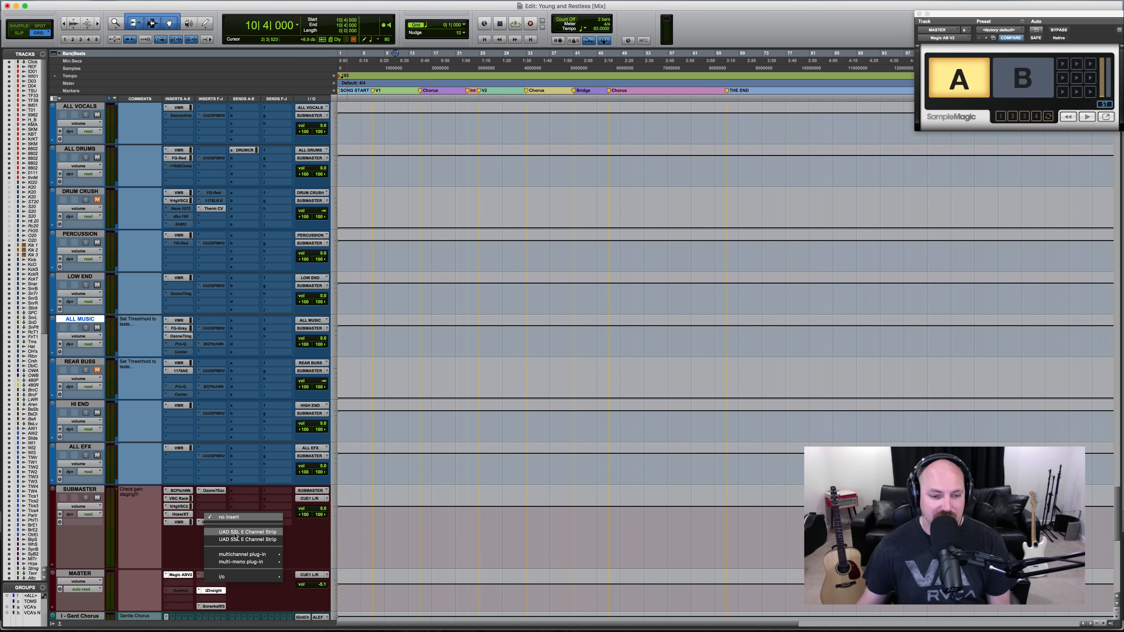
mouse_move(248, 554)
mouse_move(341, 303)
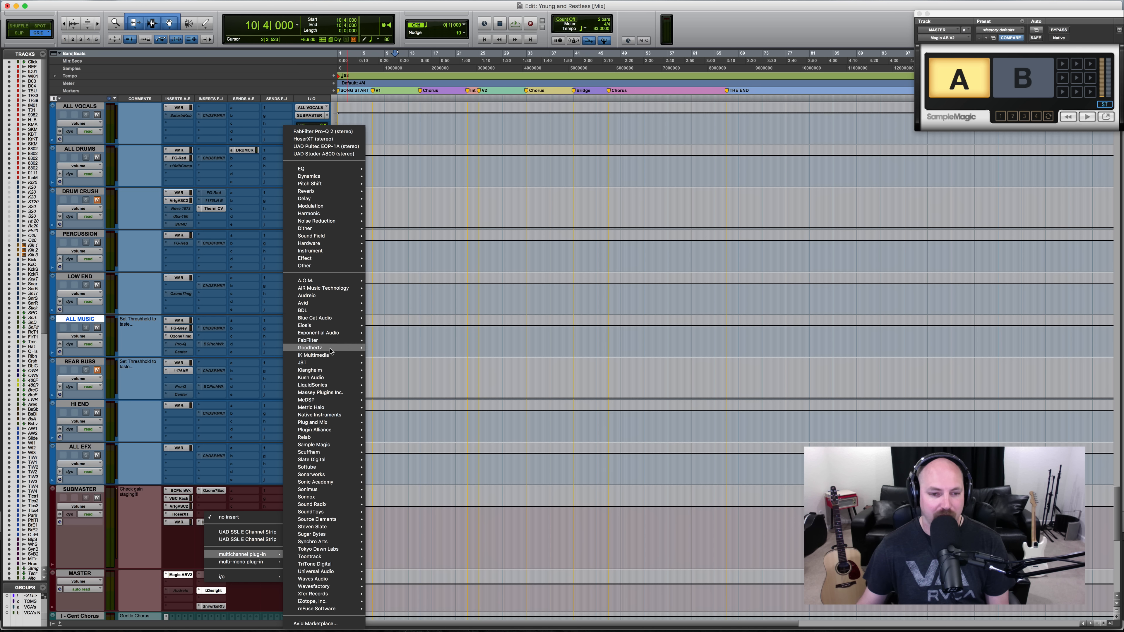
mouse_move(329, 356)
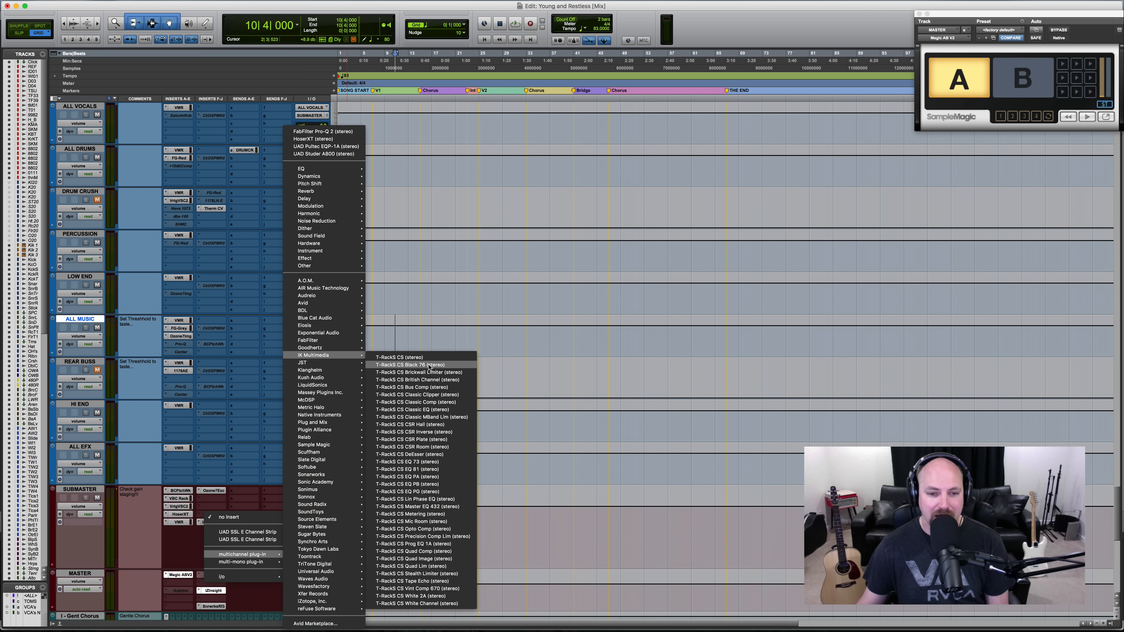
key("Escape")
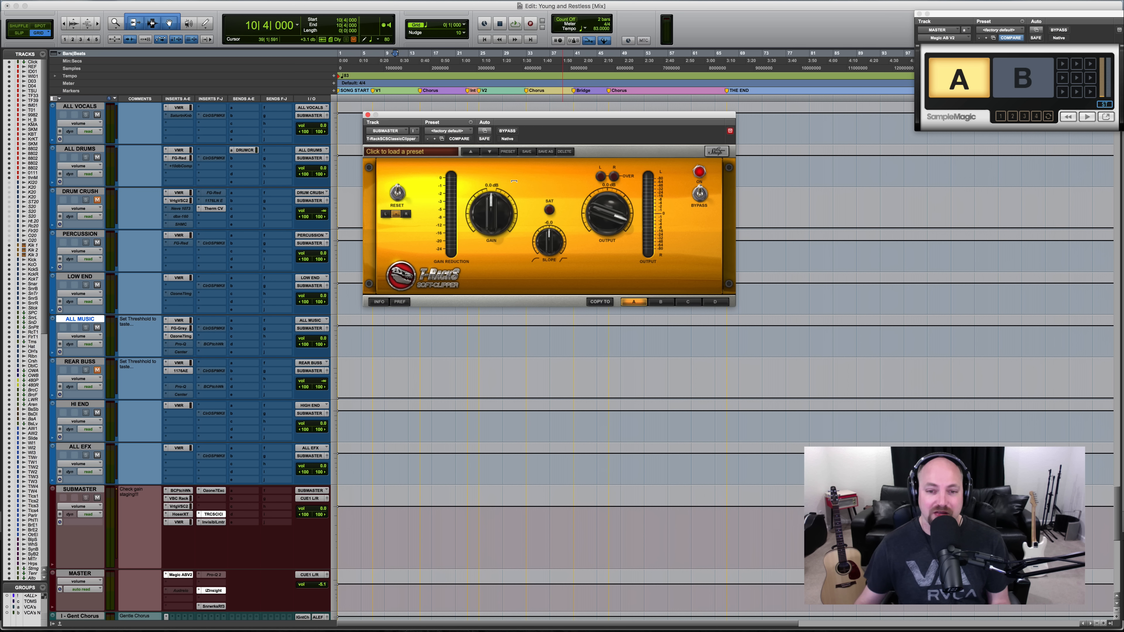
left_click(367, 115)
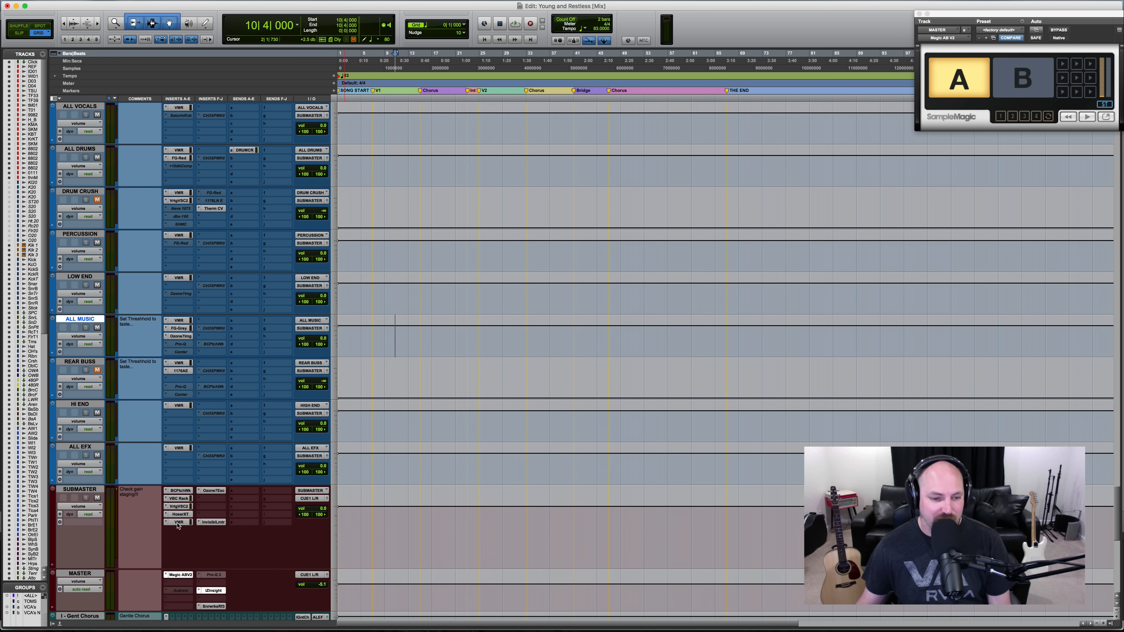
- Select the MASTER track, and switch the selection to the REFS track with the timeline zoomed out
scroll(201, 504, "down", 1)
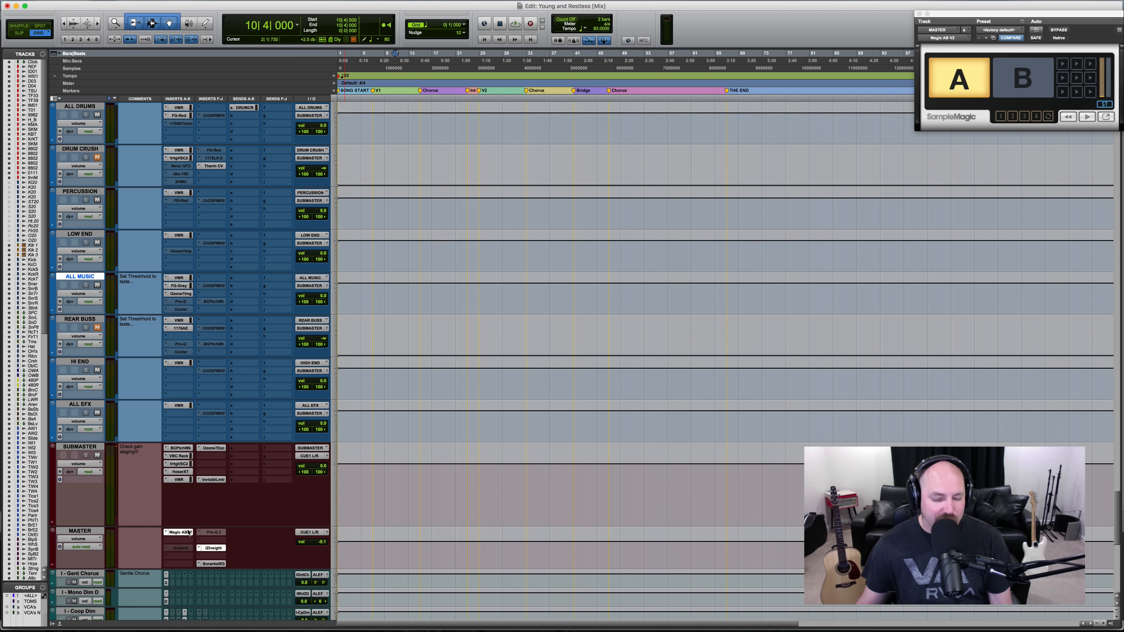
left_click(92, 531)
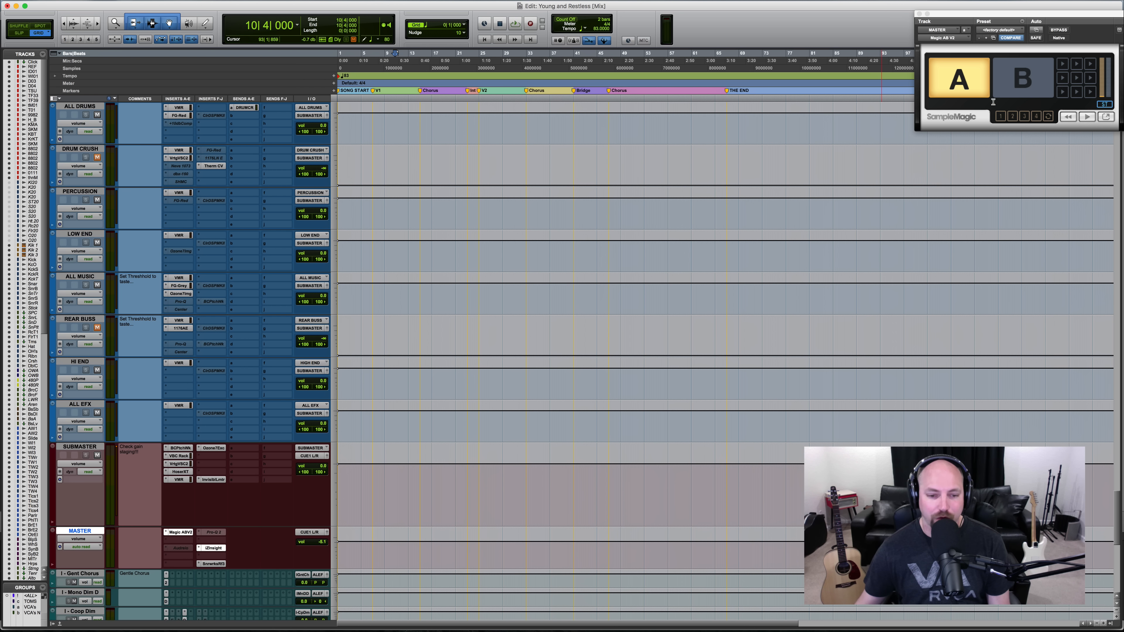
scroll(615, 332, "up", 10)
scroll(615, 332, "up", 20)
key("r")
left_click(78, 116)
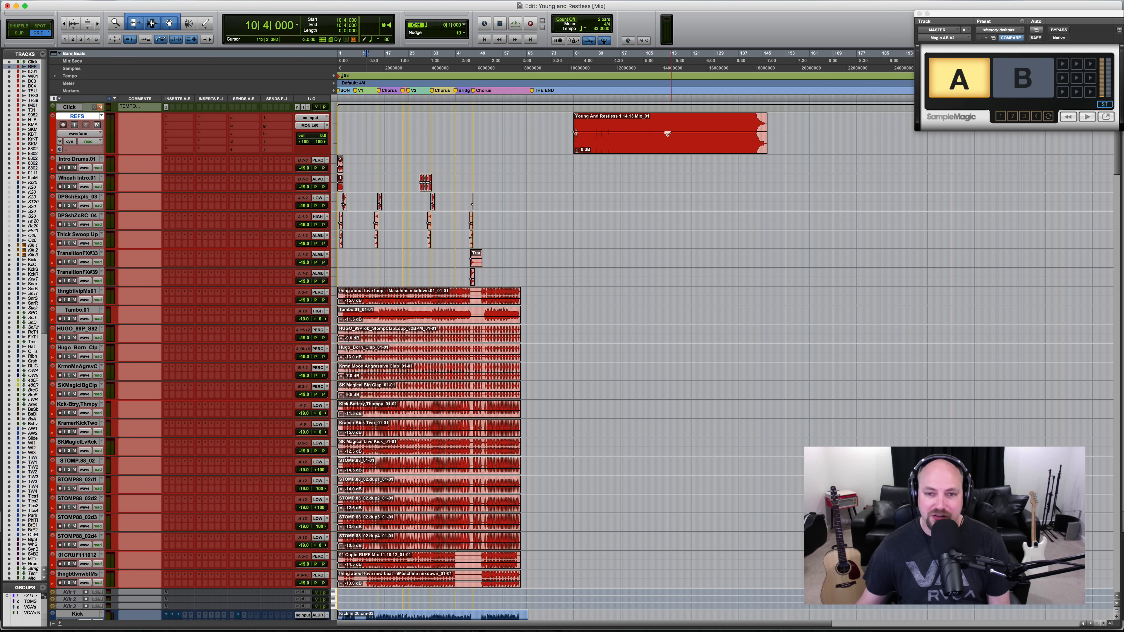
- Mark the empty space after the Young And Restless mix clip on the REFS track, and clear the selection
left_click(655, 126)
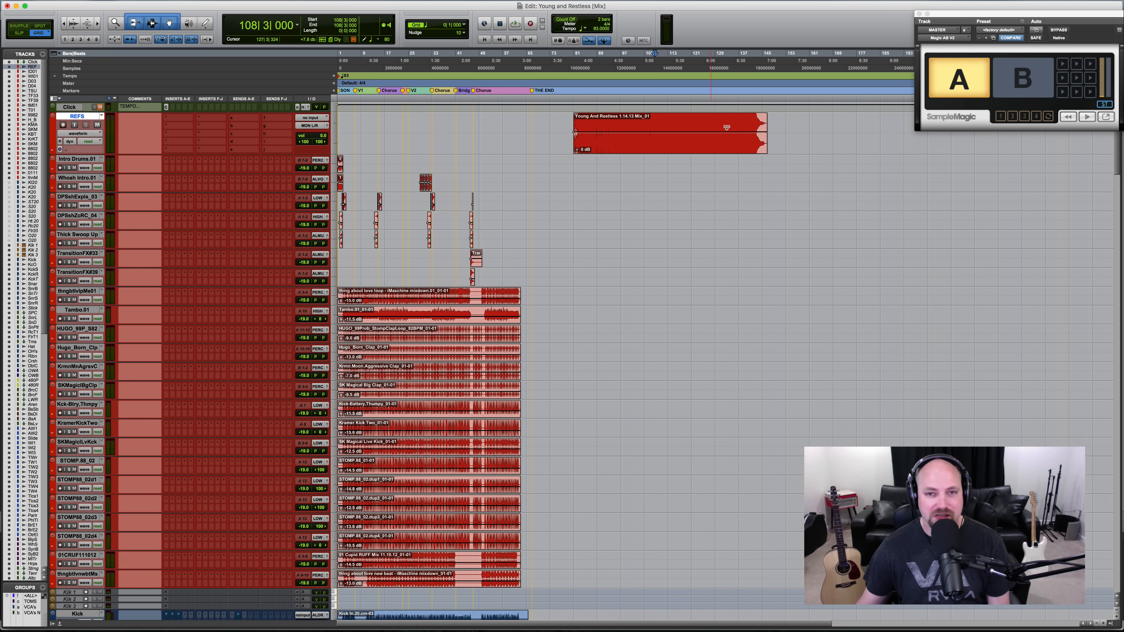
left_click_drag(773, 123, 850, 138)
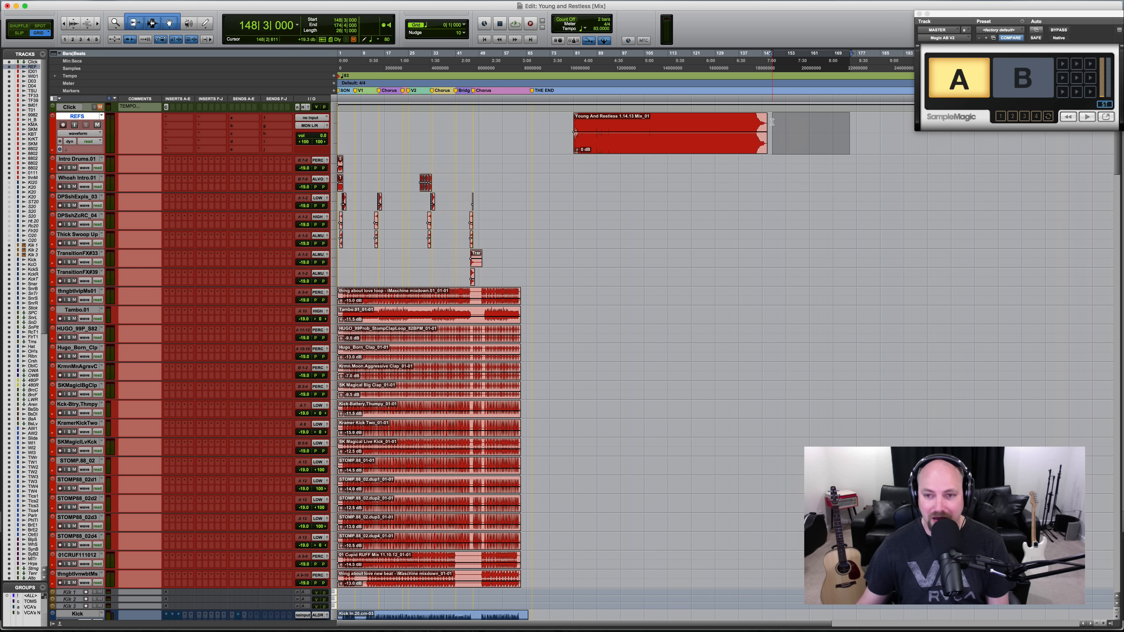
left_click_drag(772, 122, 945, 135)
left_click(933, 136)
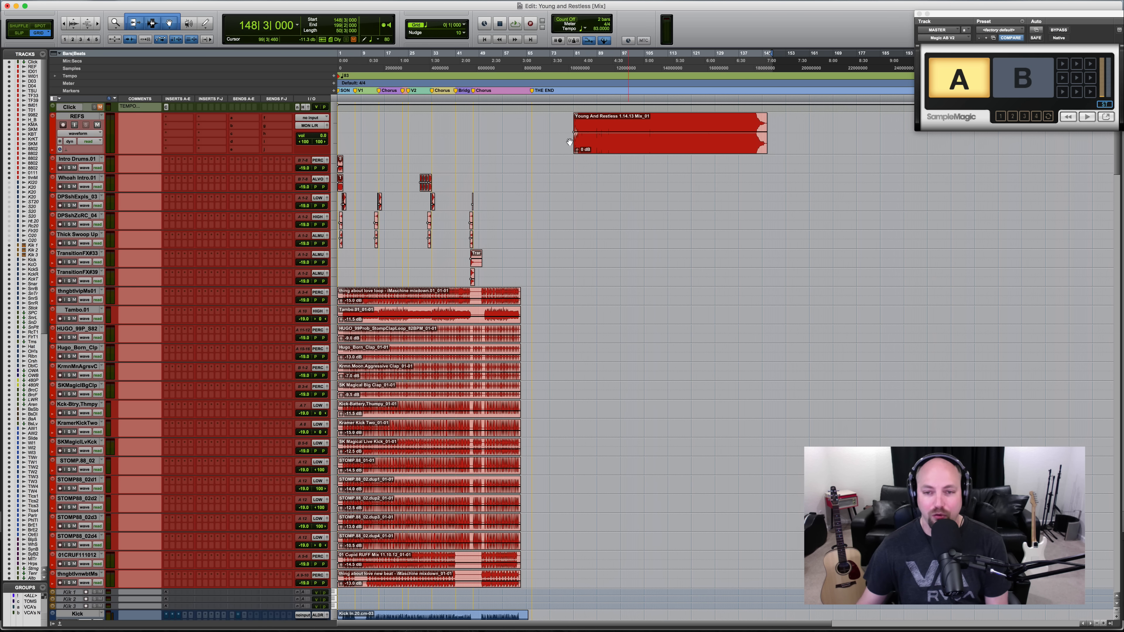
- Expand the MASTER track's Magic AB plug-in to its full view, and turn on its SYNC mode
scroll(382, 148, "down", 4)
scroll(382, 149, "down", 20)
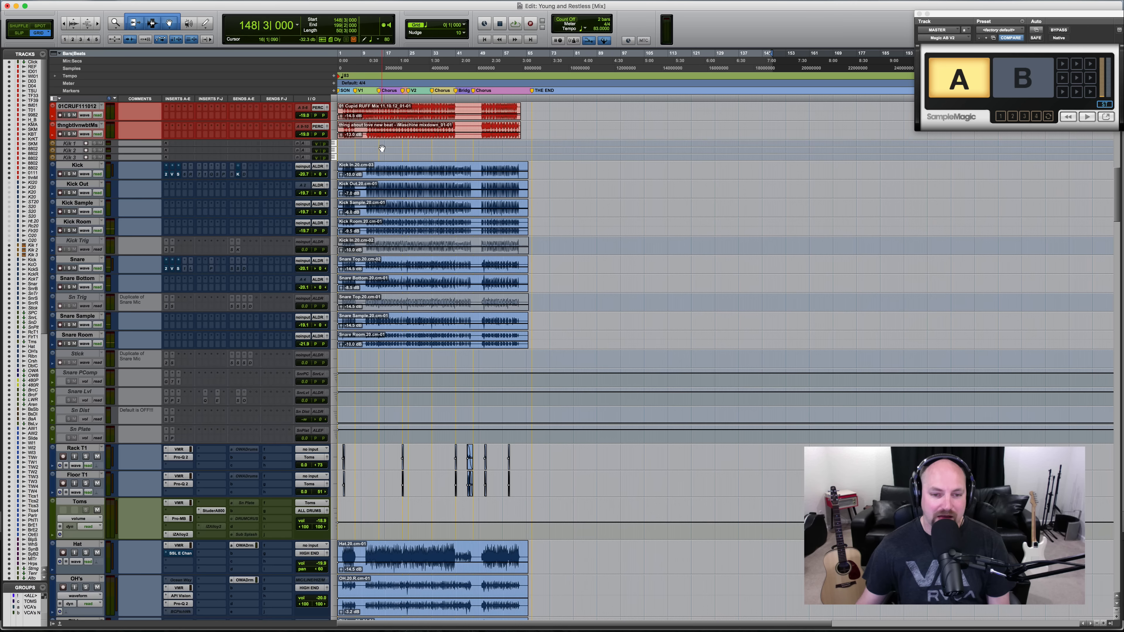
scroll(382, 148, "down", 20)
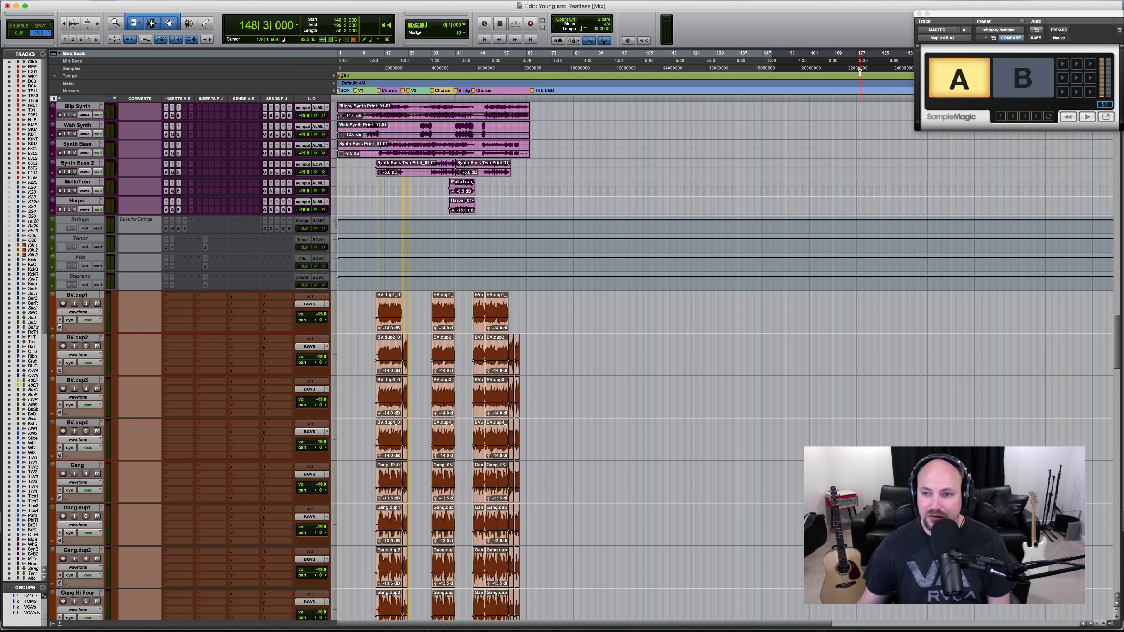
left_click(1106, 117)
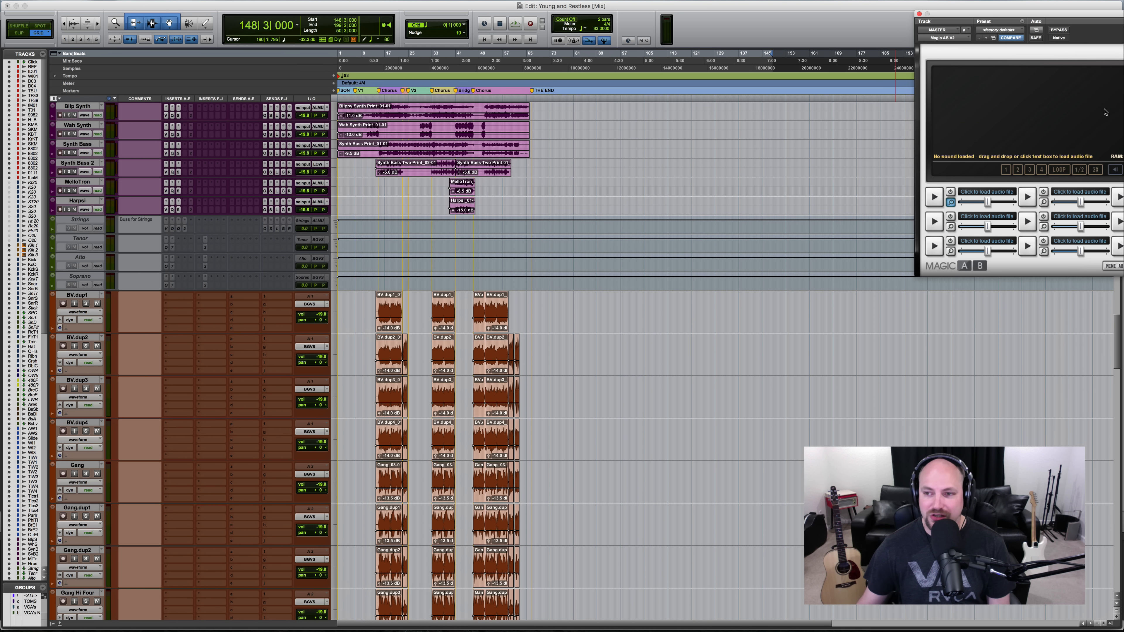
left_click_drag(1039, 18, 432, 158)
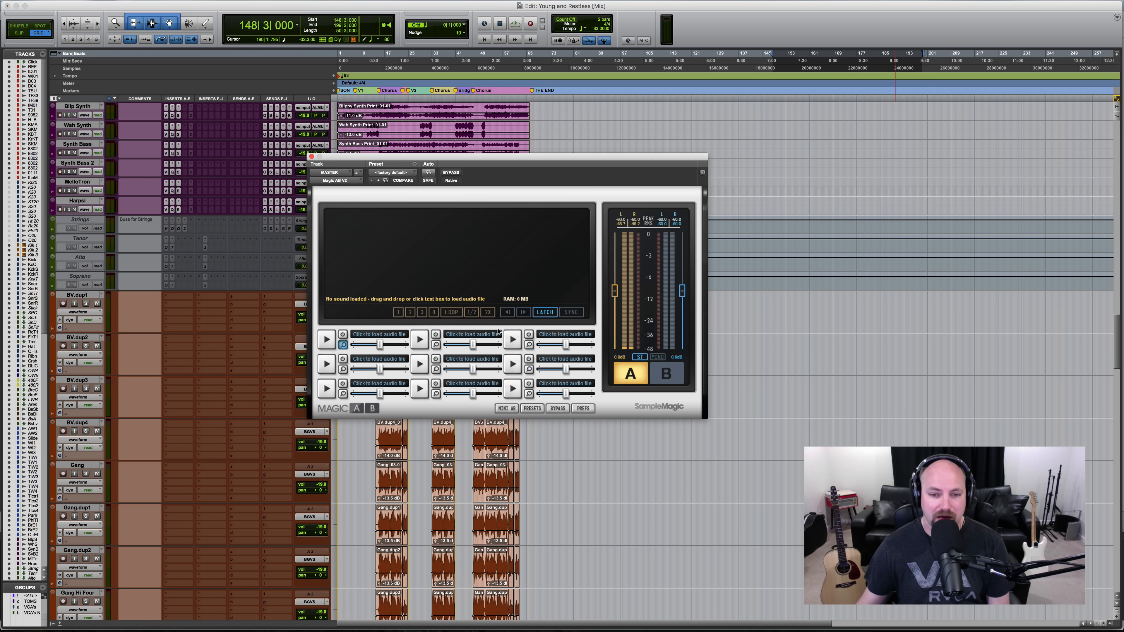
left_click(570, 313)
- Switch Magic AB back and forth between sources A and B, leaving B active
left_click(641, 381)
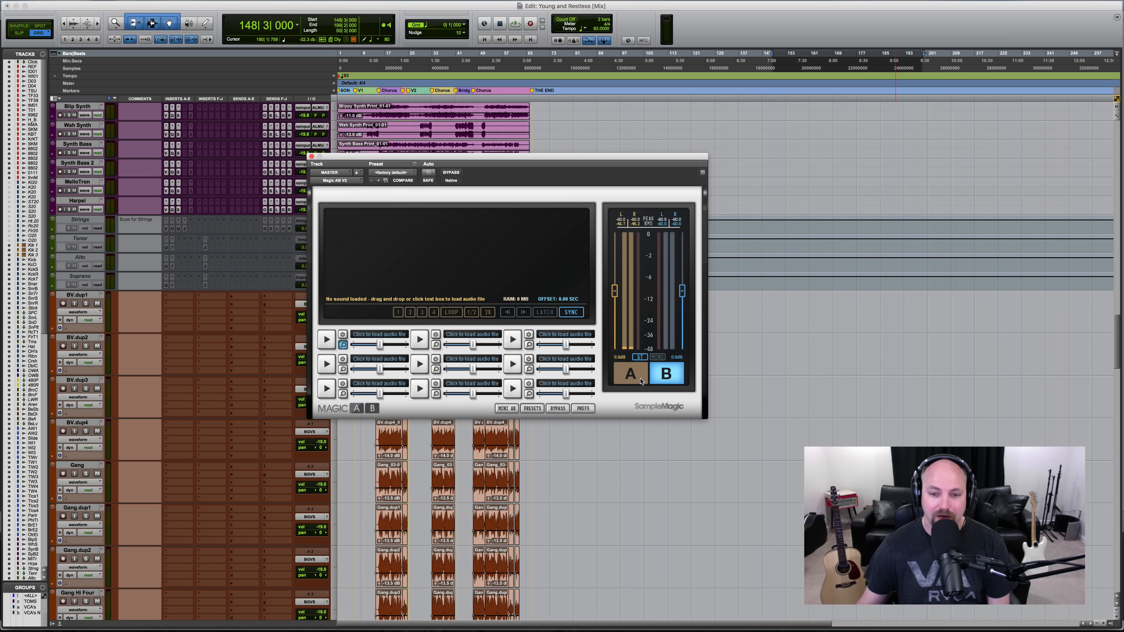
left_click(640, 381)
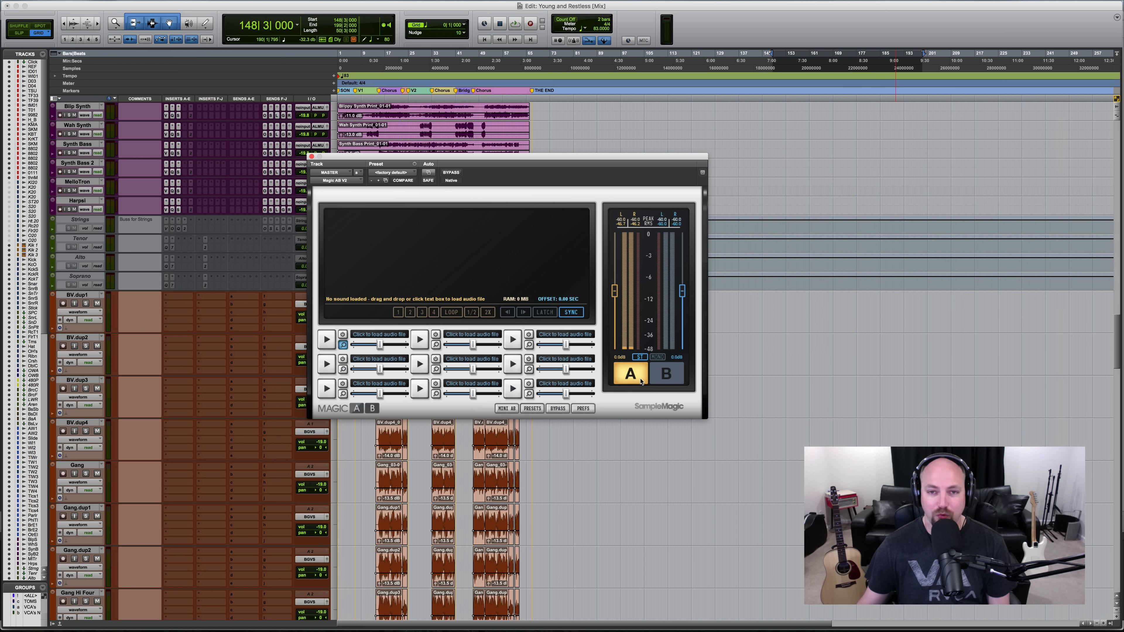
left_click(641, 381)
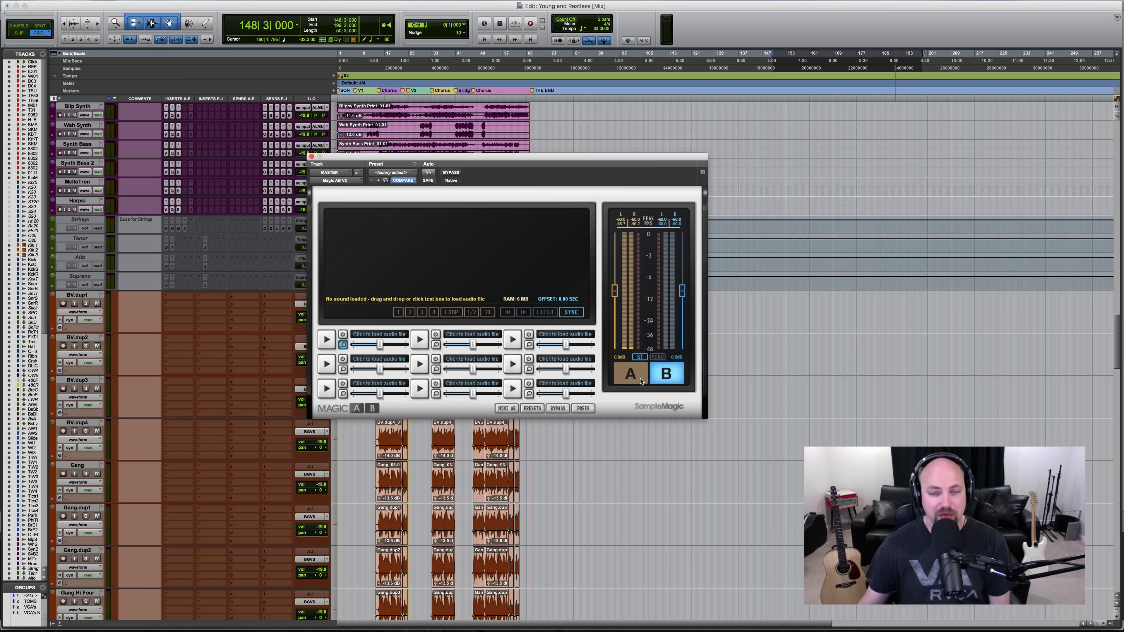
left_click(641, 381)
left_click(641, 381)
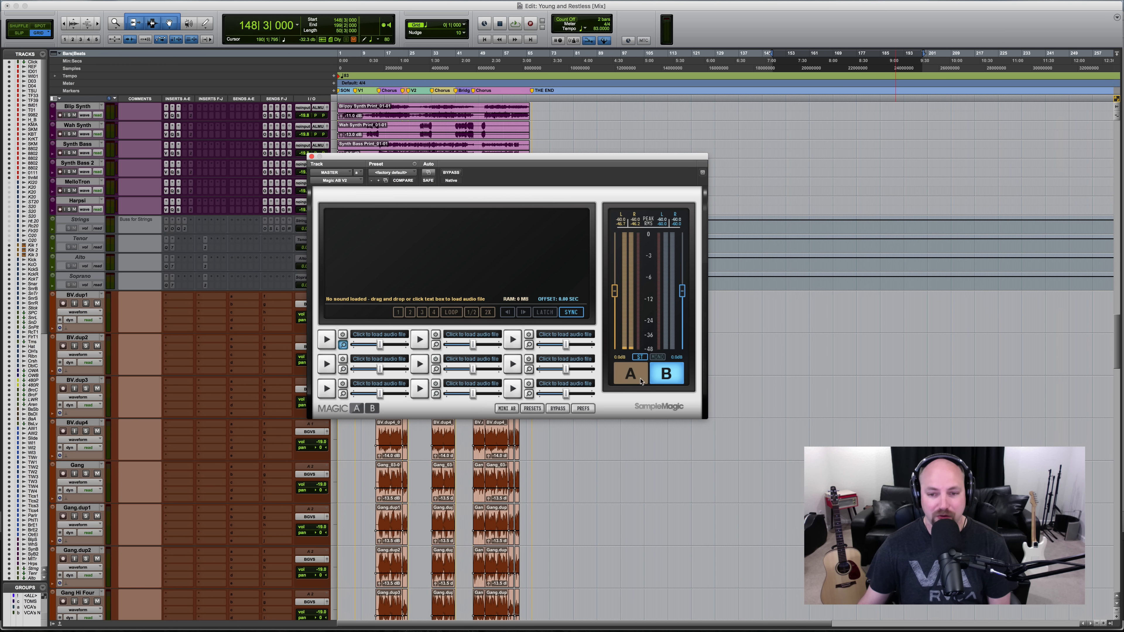
left_click(641, 380)
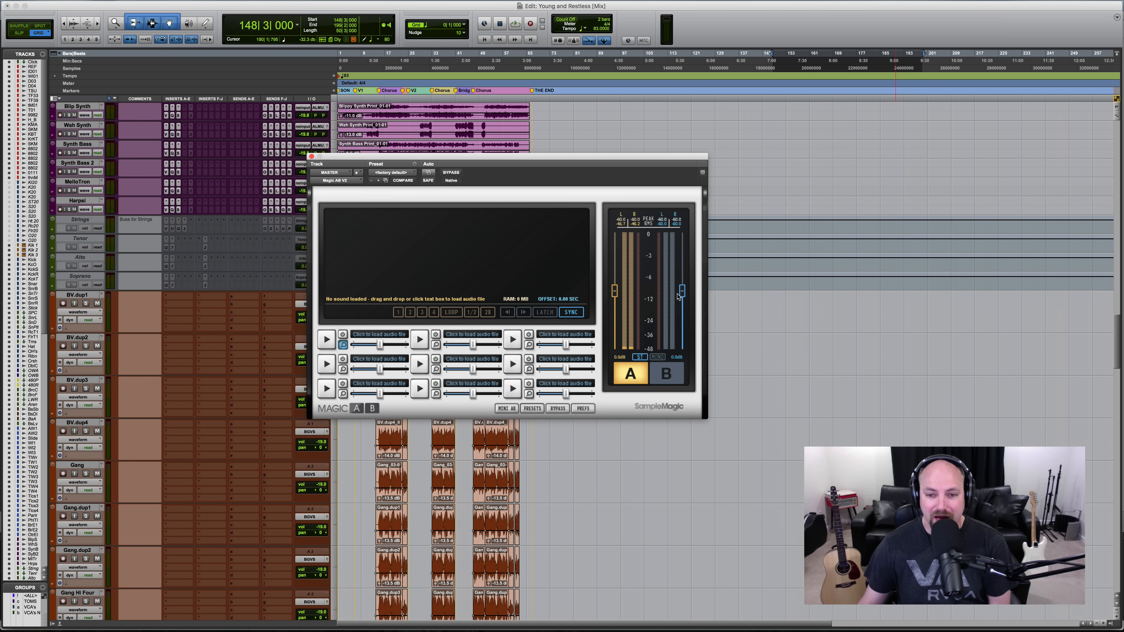
left_click(624, 382)
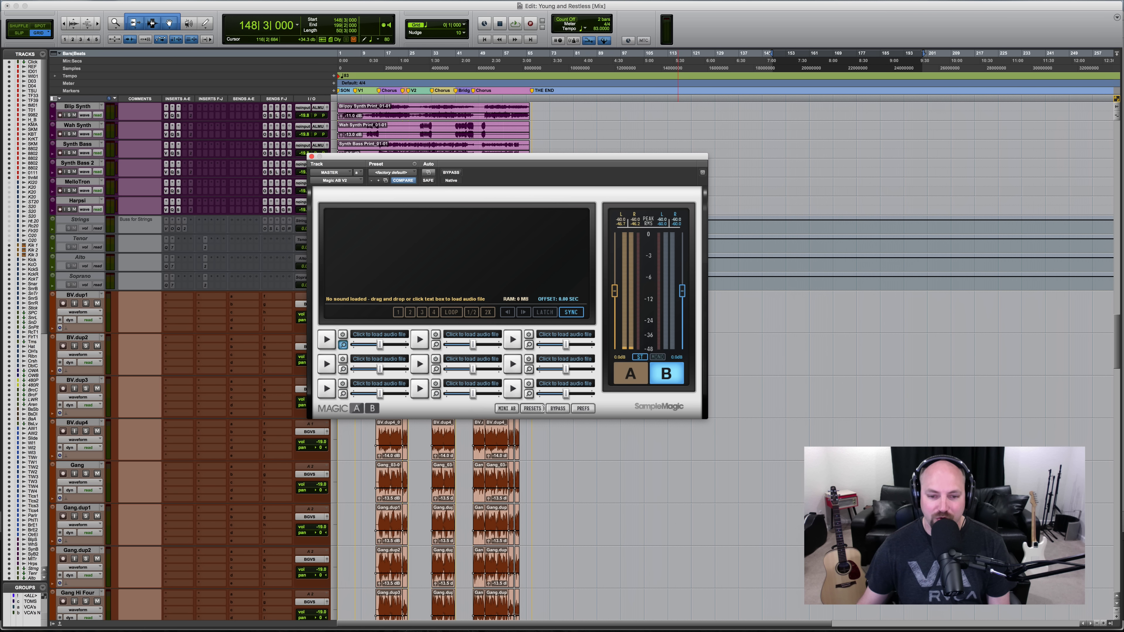
- Collapse Magic AB to its mini view, and move its window clear of the tracks
left_click(507, 408)
left_click_drag(457, 162, 1059, 3)
scroll(567, 260, "down", 20)
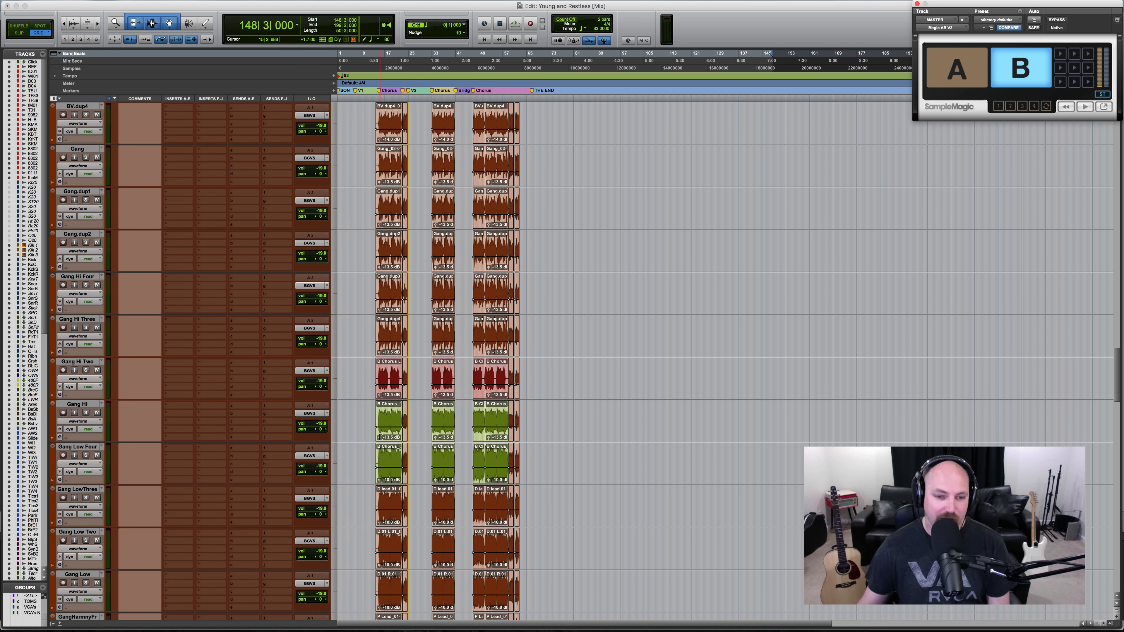
scroll(381, 437, "down", 20)
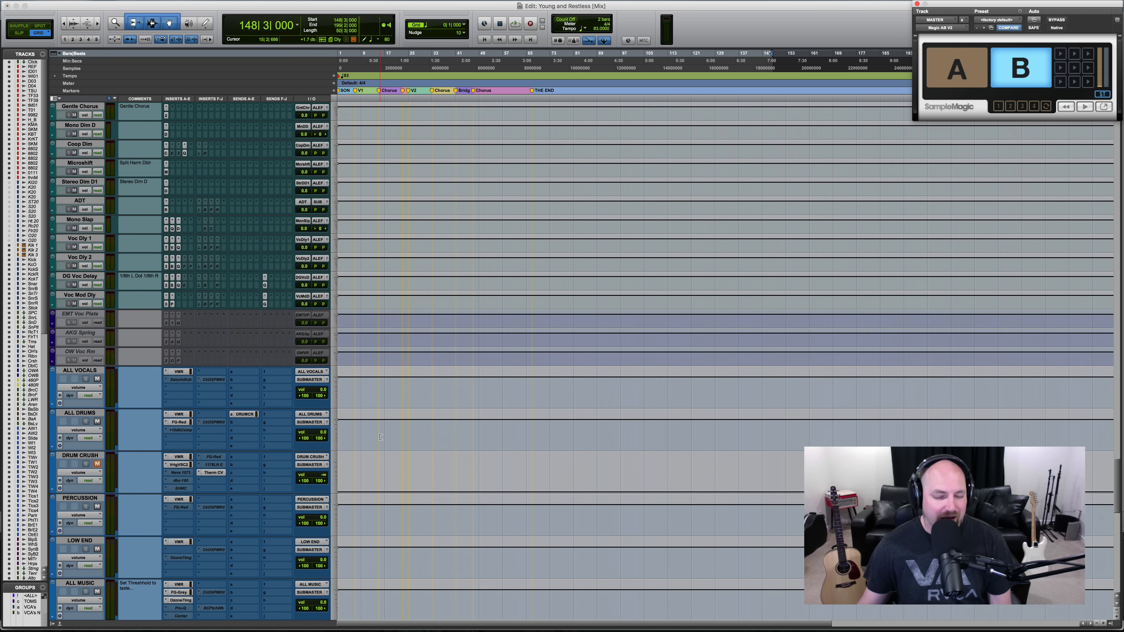
- Open the MASTER track's inactive Audreio plug-in, make it active, and move its window over the empty track area
scroll(381, 437, "down", 2)
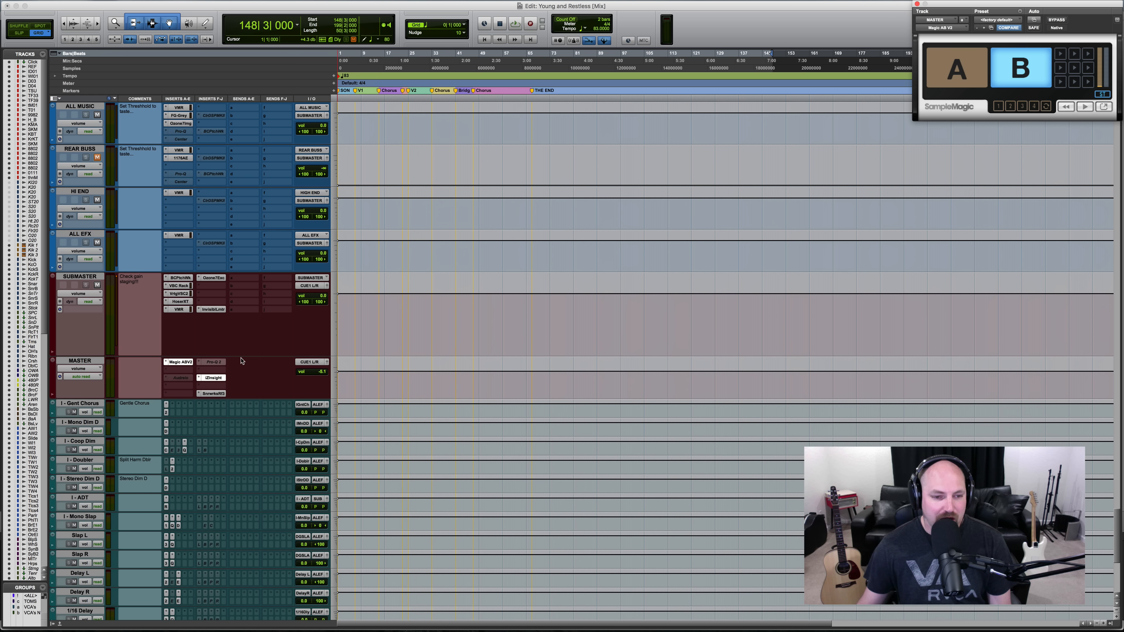
left_click(181, 378)
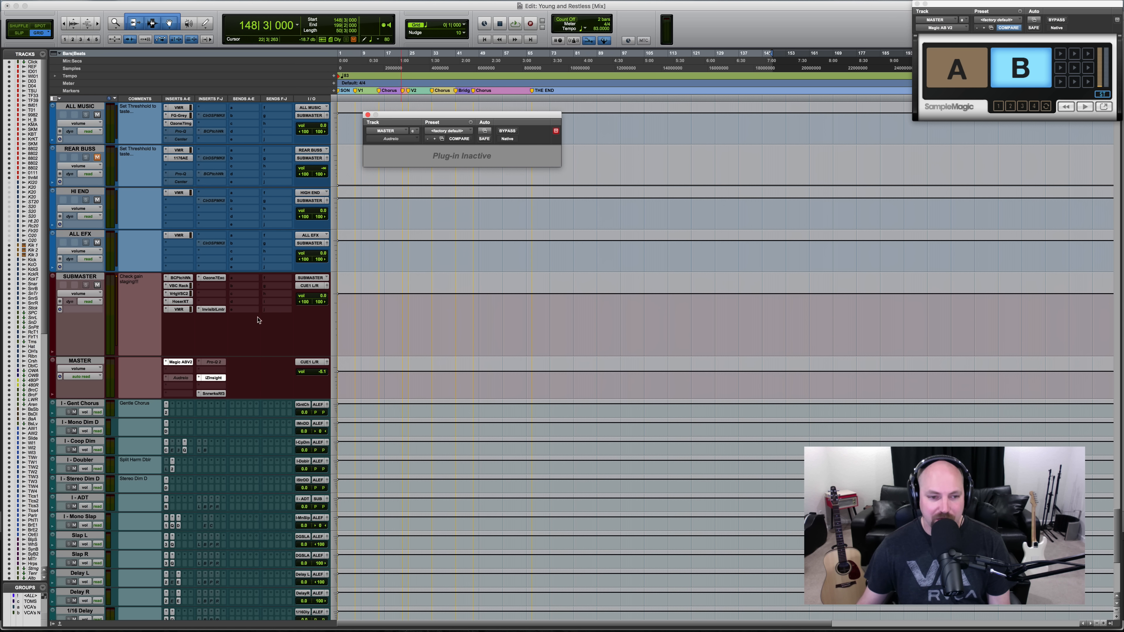
left_click(180, 380)
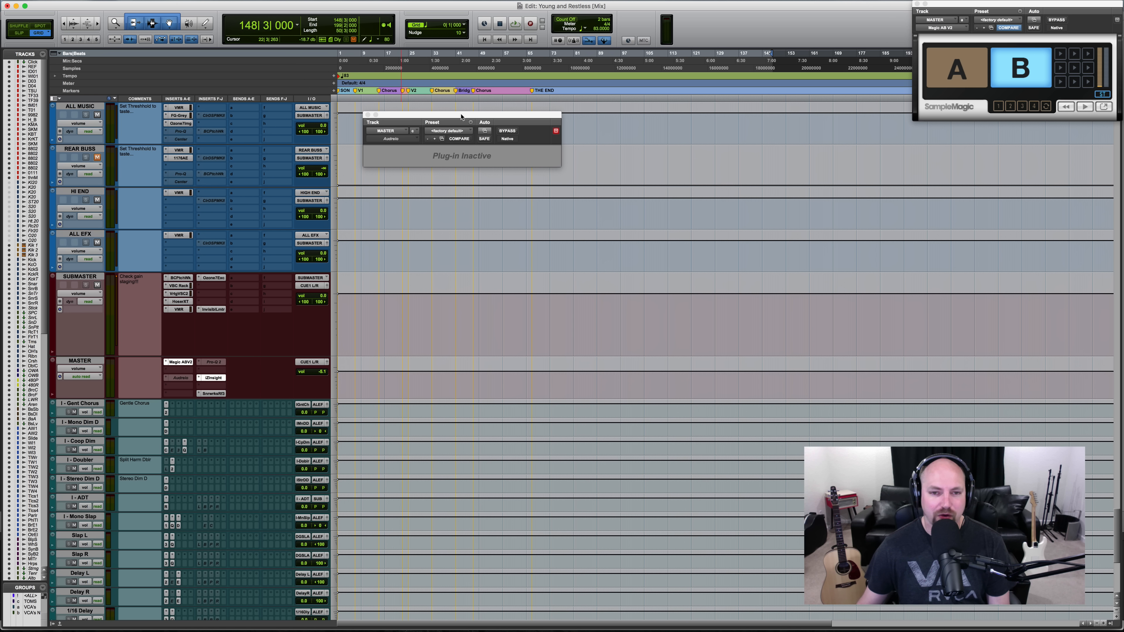
left_click_drag(460, 117, 536, 151)
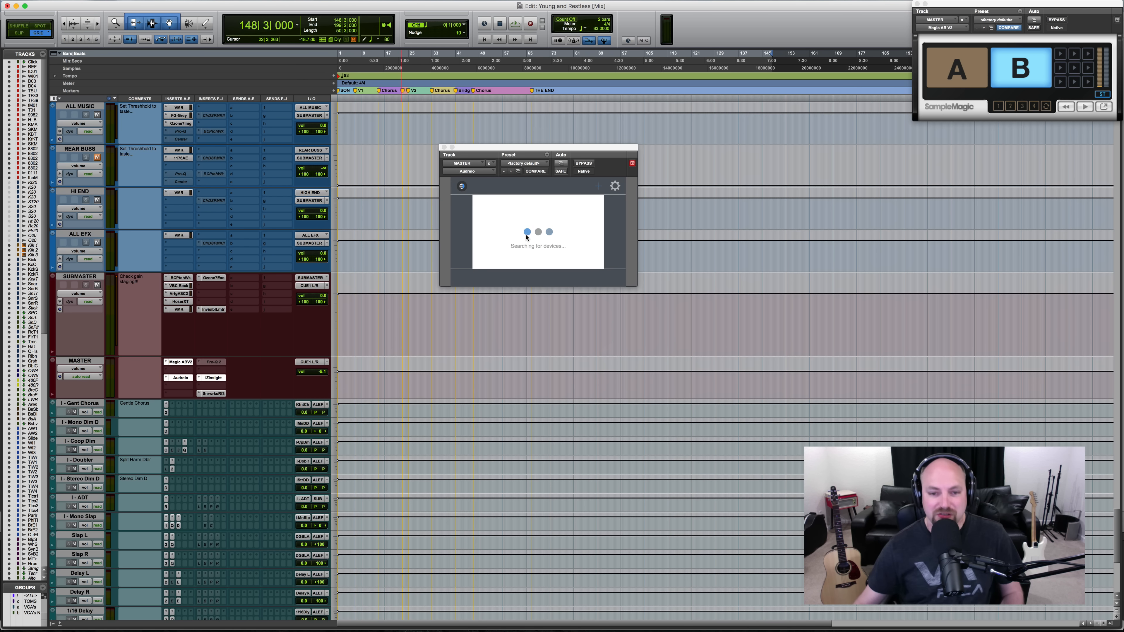
- Close the Audreio plug-in window and make the plug-in inactive again on the MASTER track
left_click(467, 173)
left_click(465, 231)
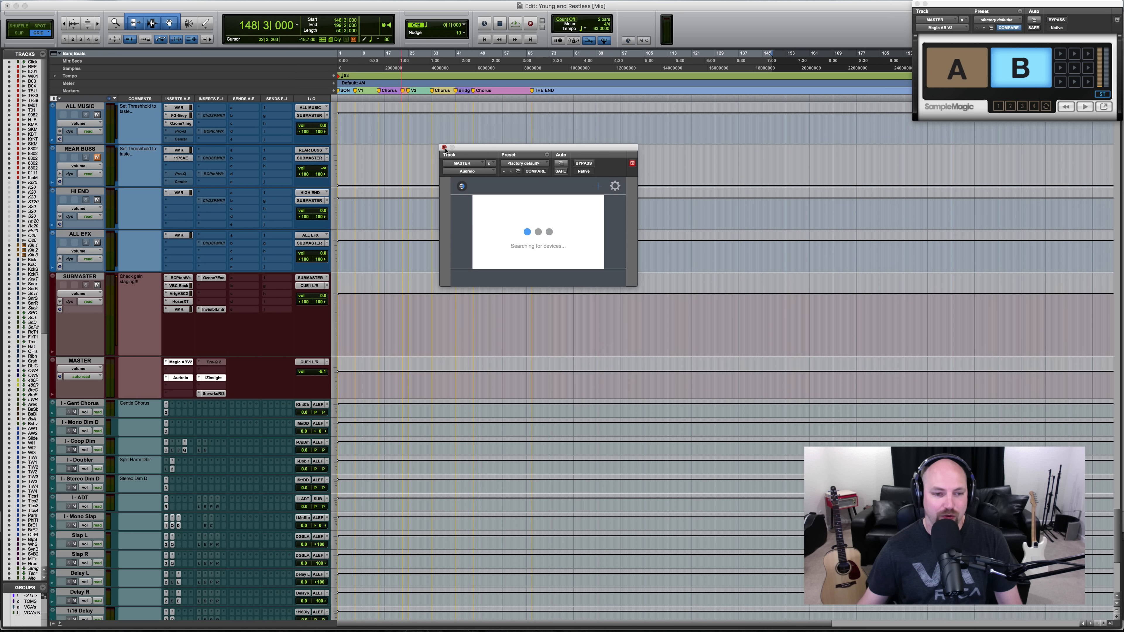
left_click(444, 148)
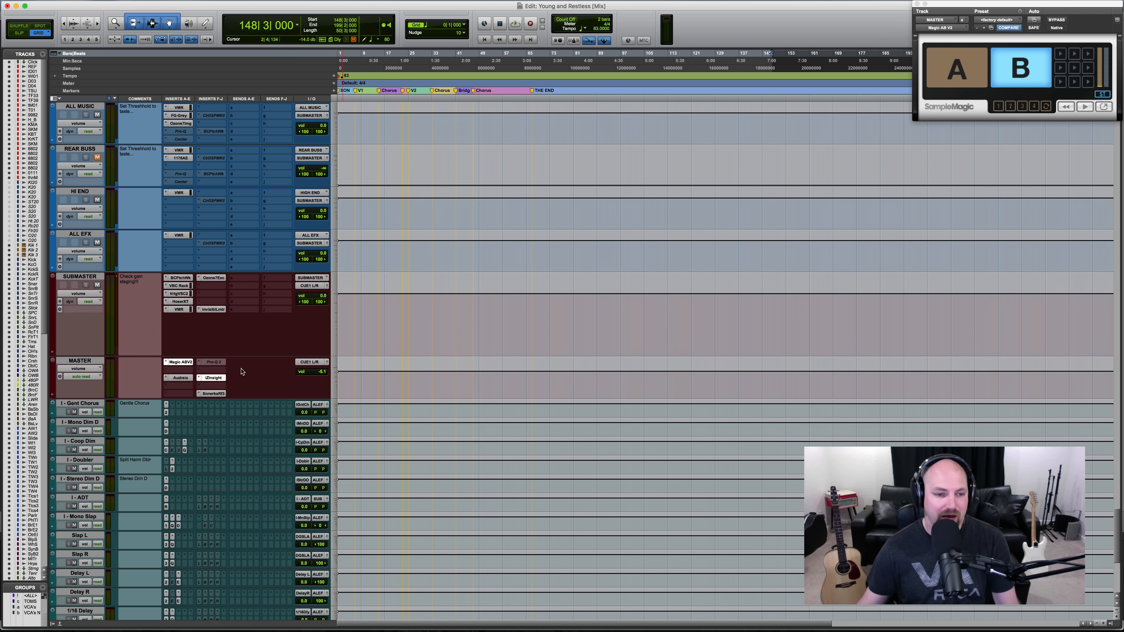
left_click(181, 378, "ctrl+super")
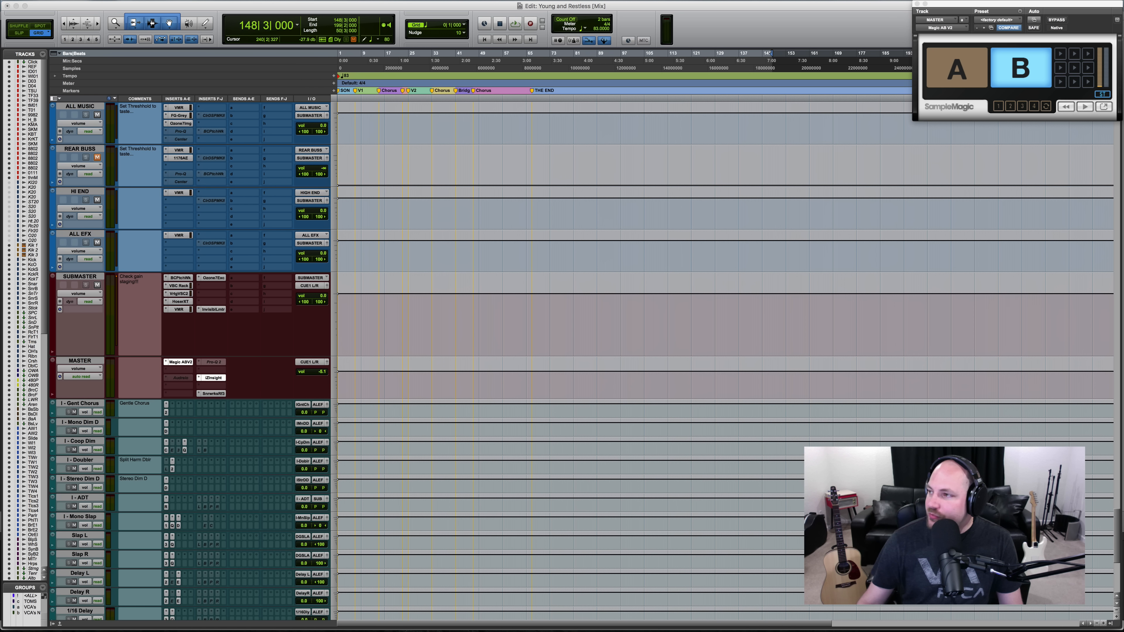
- Make the MASTER track's FabFilter Pro-Q 2 active, move its window closer to the inserts, and inspect its two cut bands
left_click(214, 362, "ctrl+super")
left_click(213, 362)
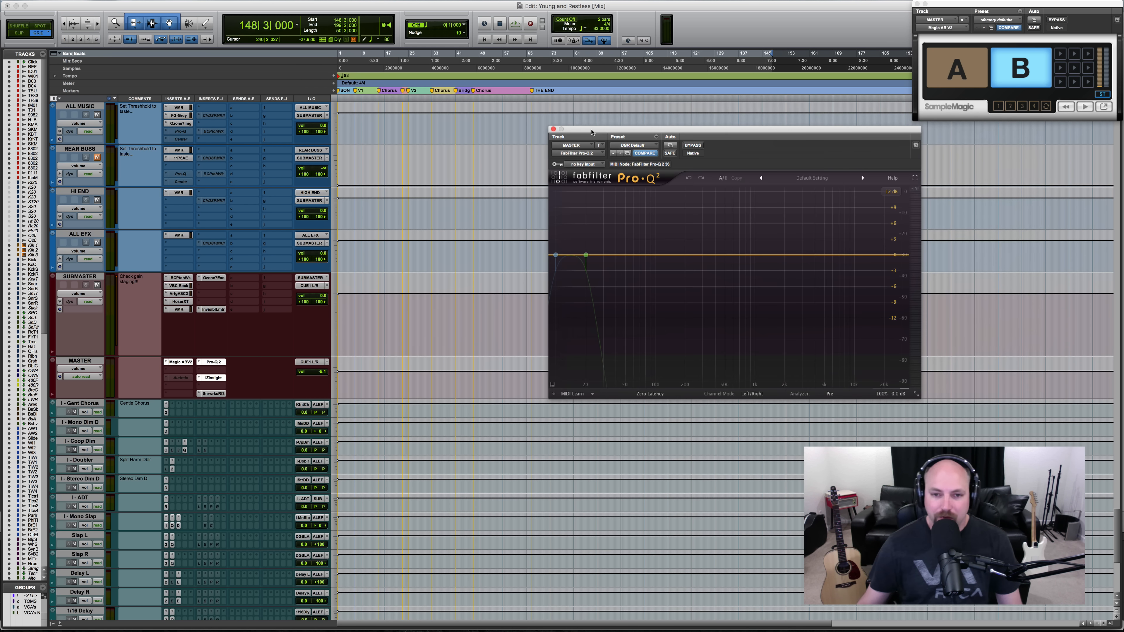
left_click_drag(587, 128, 394, 190)
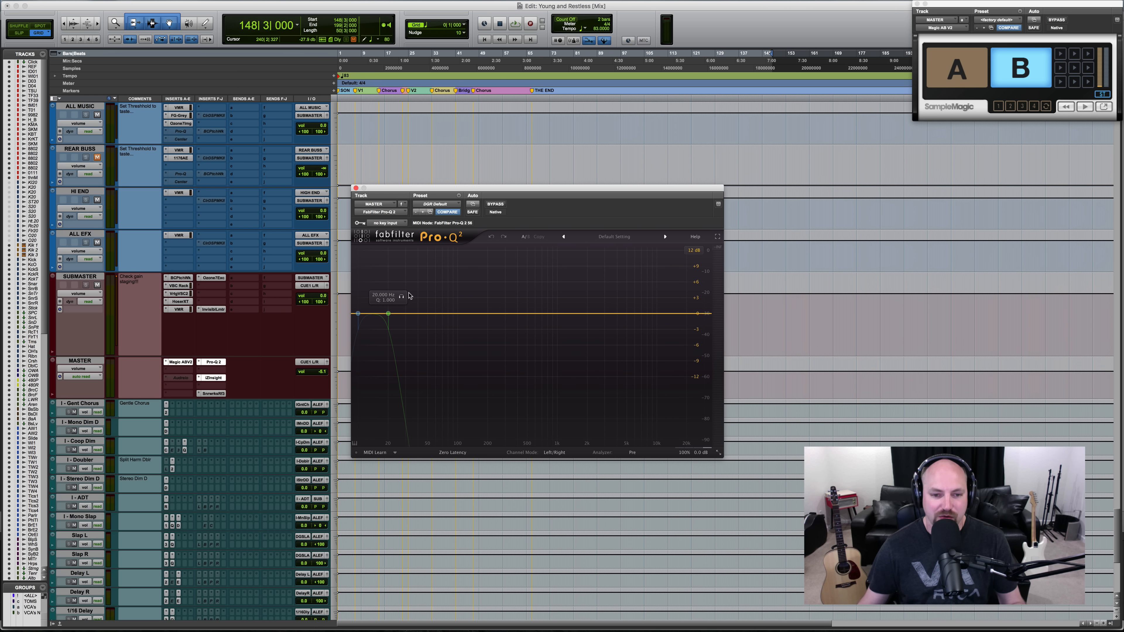
mouse_move(360, 316)
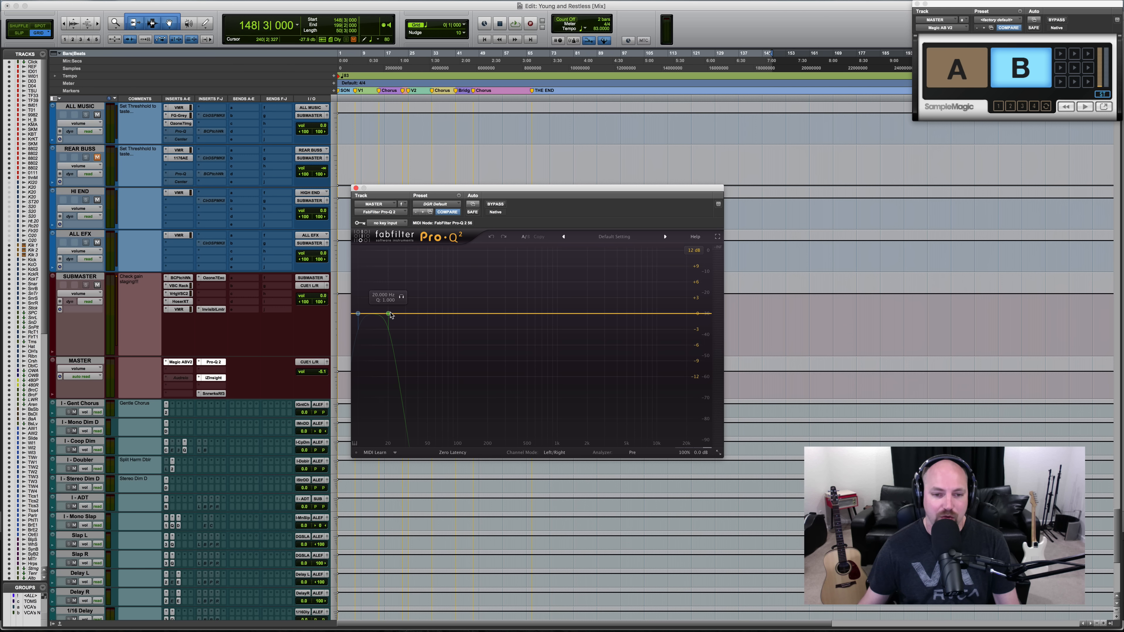
- Enable Pro-Q 2's High Cut band and raise its cutoff to about 31 Hz, continuing up to about 106 Hz
mouse_move(390, 315)
left_mouse_down()
mouse_move(432, 314)
mouse_move(399, 314)
left_mouse_up()
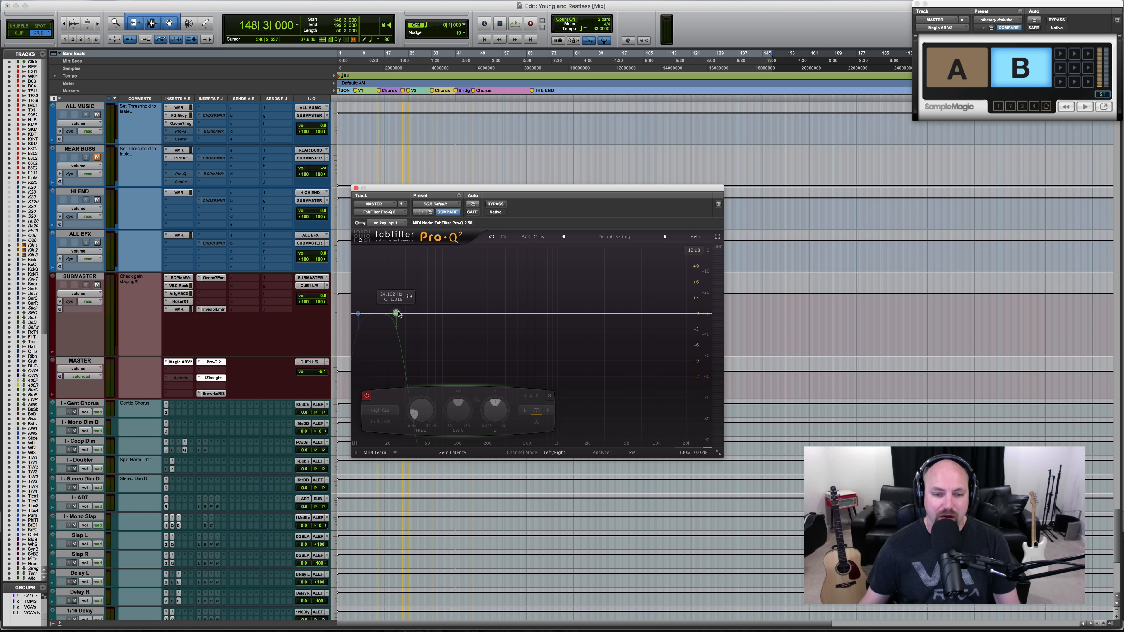
double_click(397, 314)
left_click(398, 315)
left_click(367, 396)
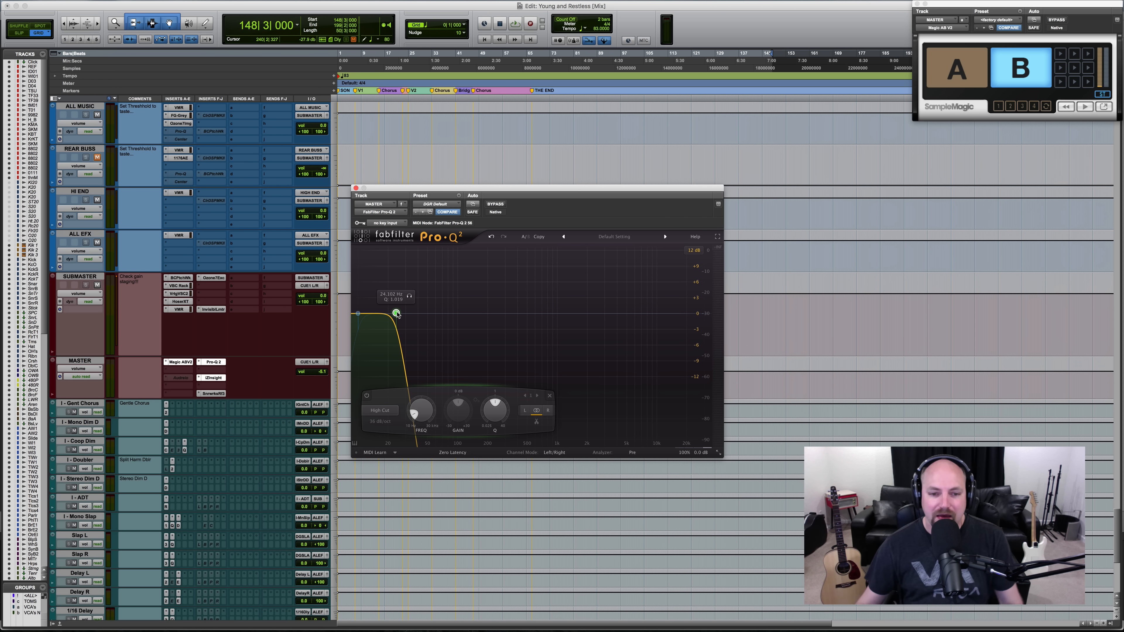
left_click_drag(397, 313, 408, 314)
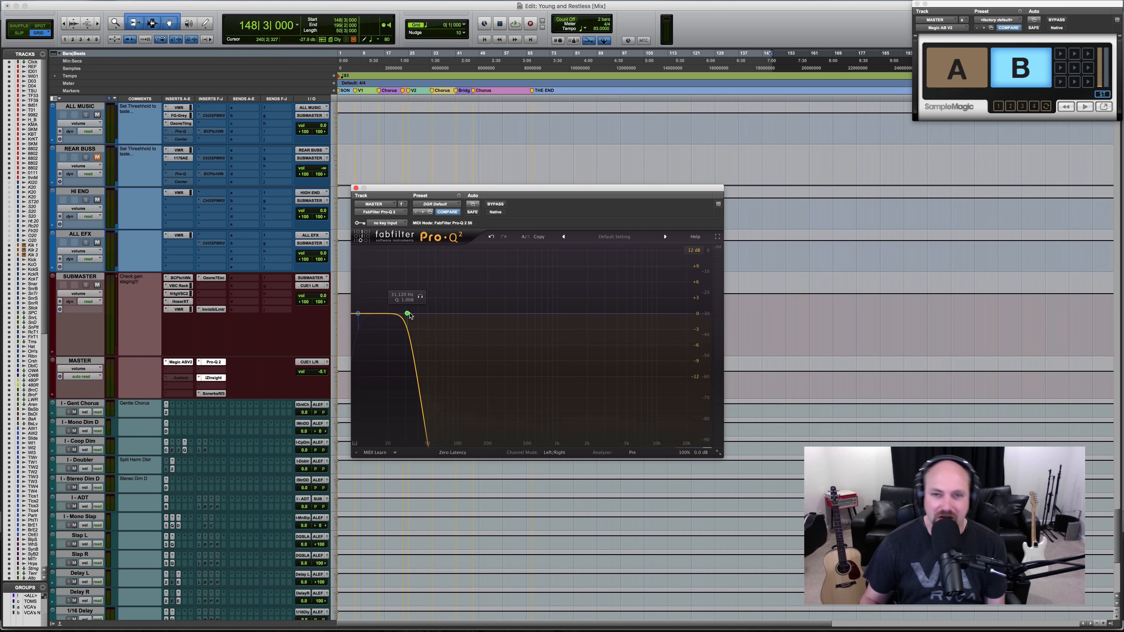
left_click_drag(410, 314, 463, 316)
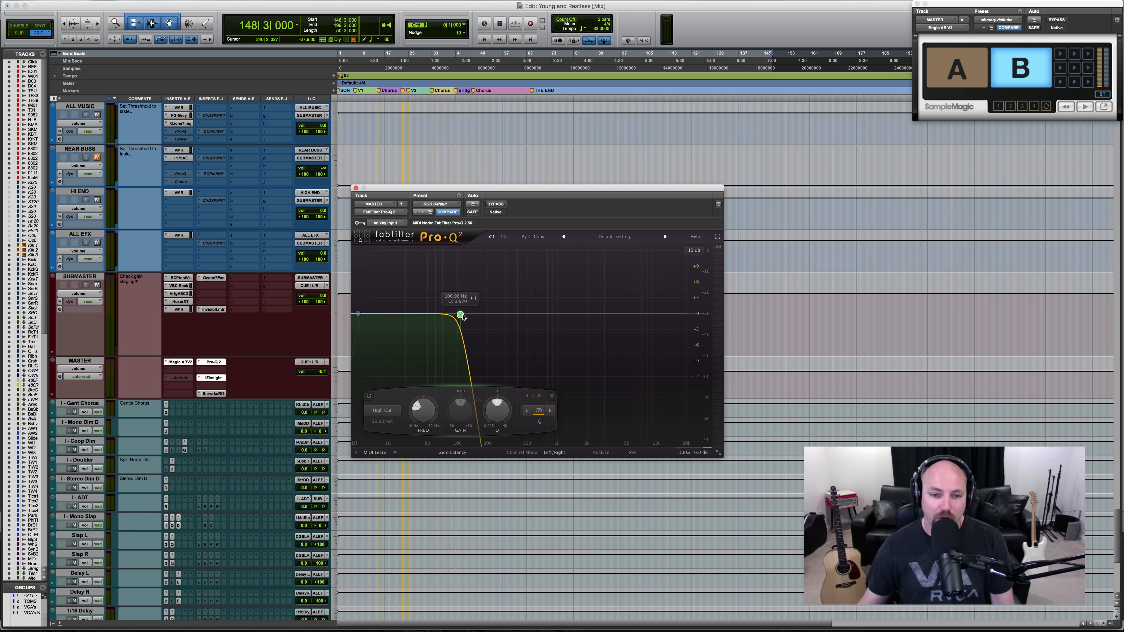
- Enable Pro-Q 2's Low Cut band and shift both cutoffs upward, taking the High Cut through about 1262 Hz to the top of the spectrum
left_click_drag(462, 317, 490, 318)
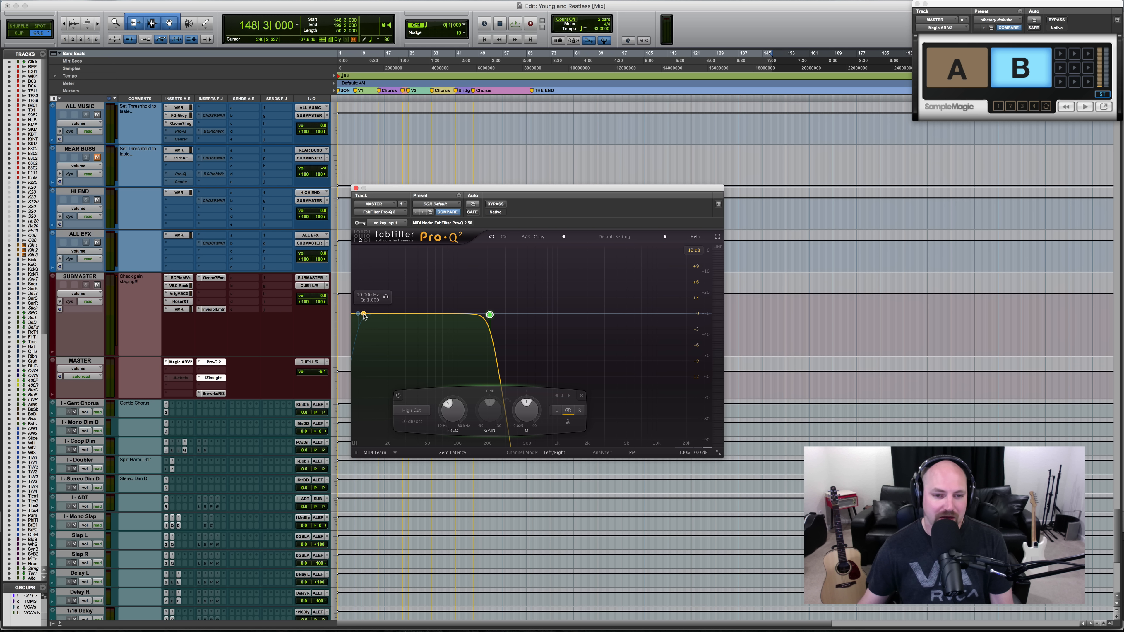
left_click_drag(360, 315, 569, 314)
left_click(367, 395)
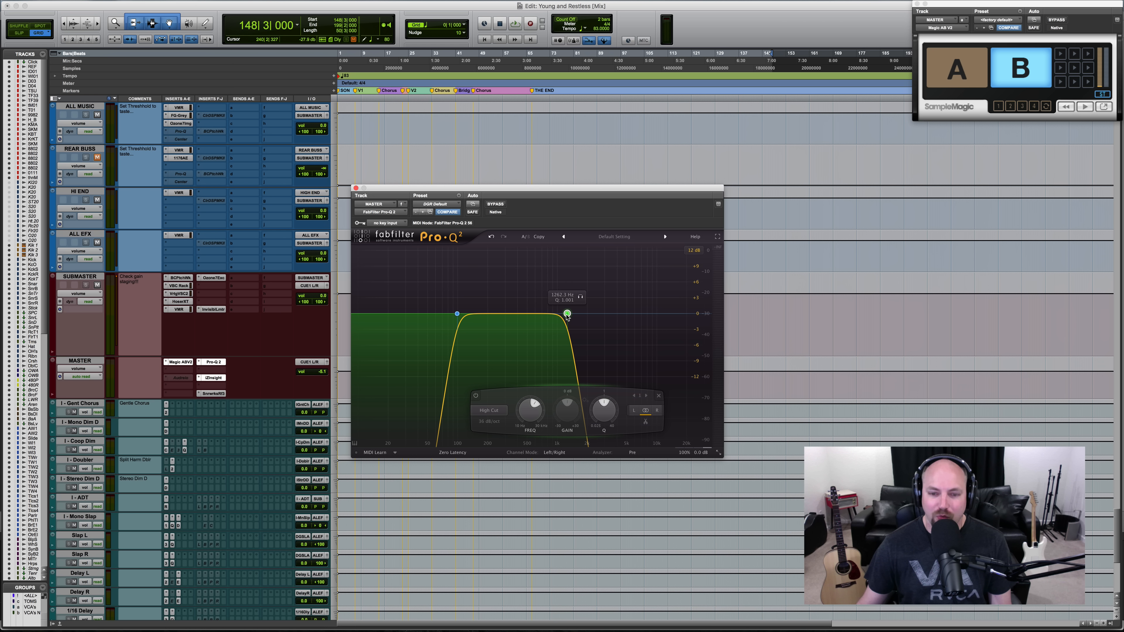
left_click_drag(458, 316, 704, 317)
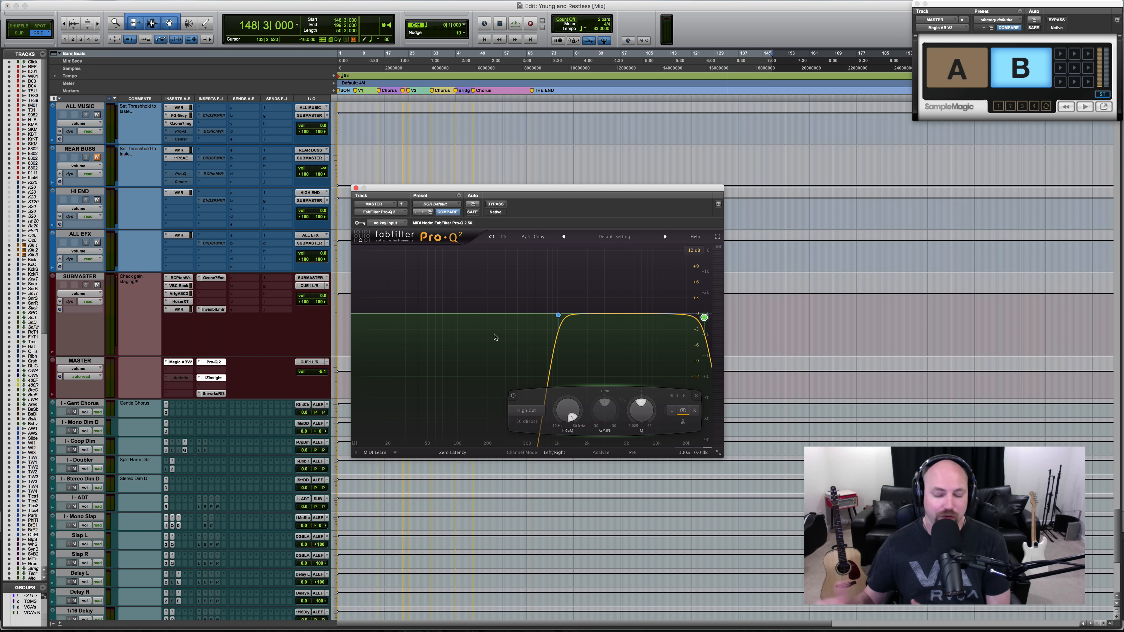
- Sweep Pro-Q 2's Low Cut band down to 10 Hz and back up into the low mids, and make the plug-in inactive
left_click_drag(559, 315, 358, 321)
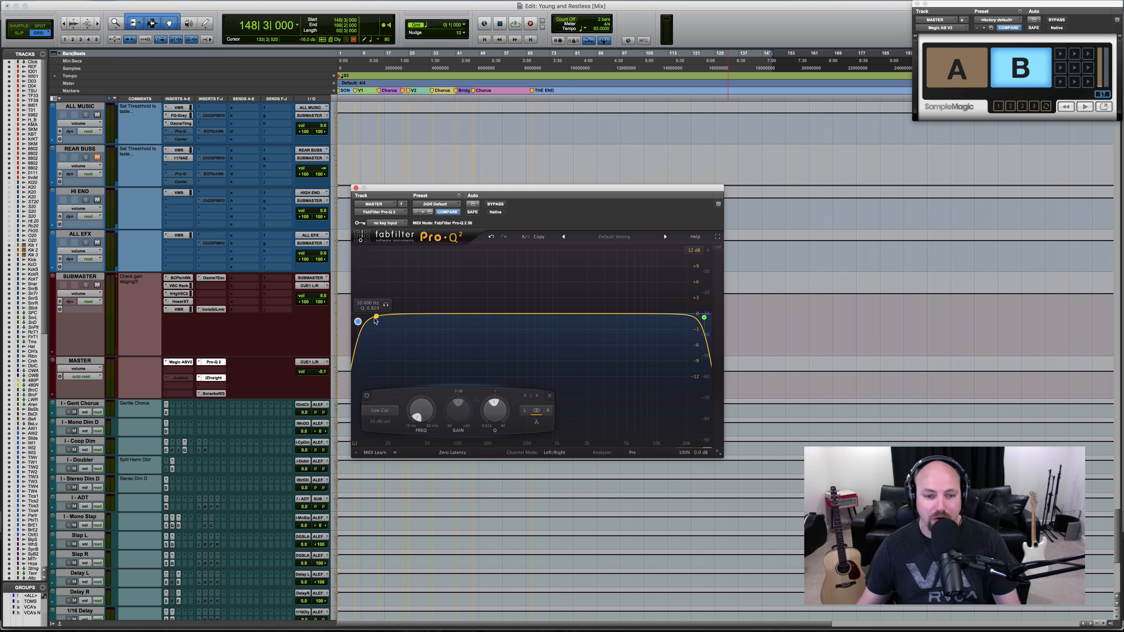
left_click_drag(358, 322, 458, 316)
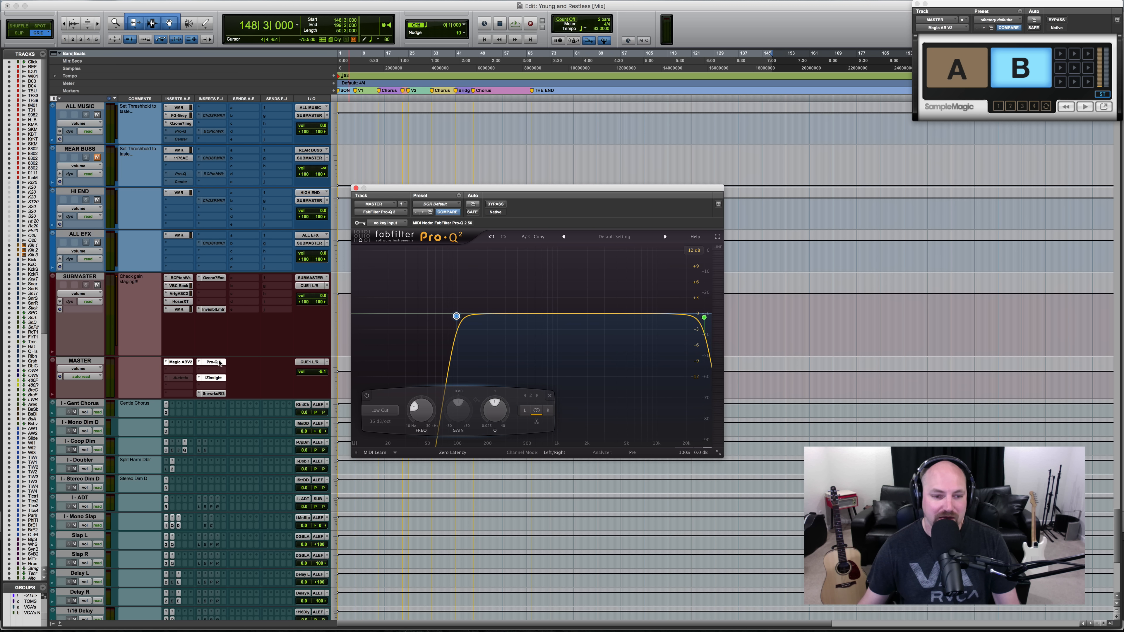
left_click(217, 362, "ctrl+super")
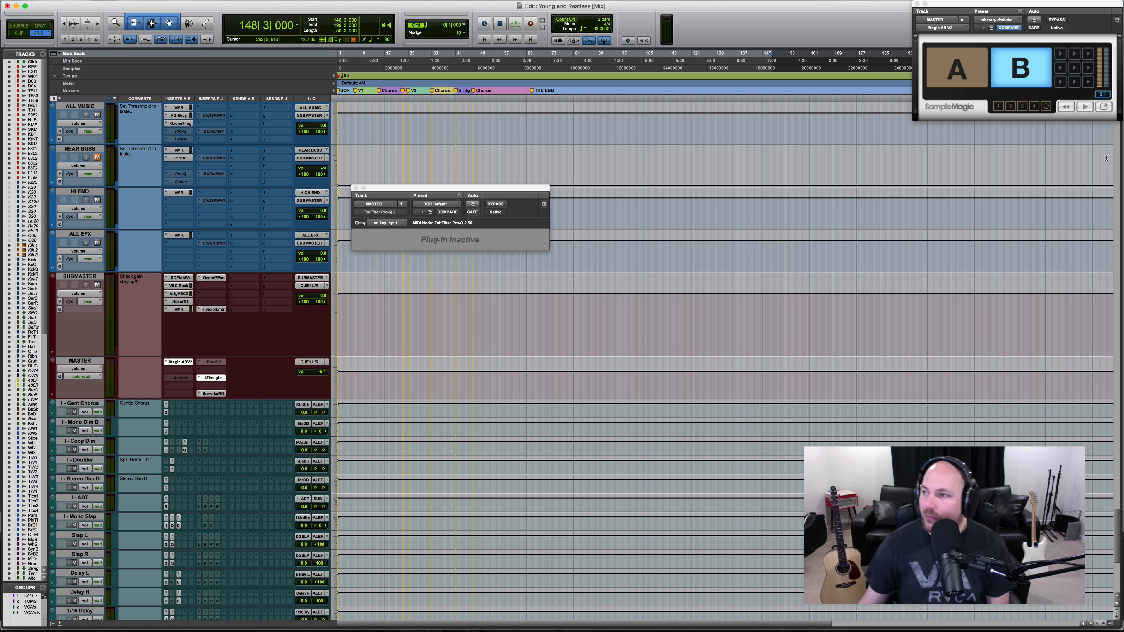
- Bring the iZotope Insight window in from the other display to view its loudness meters, and move it back off screen
left_click_drag(1122, 89, 502, 151)
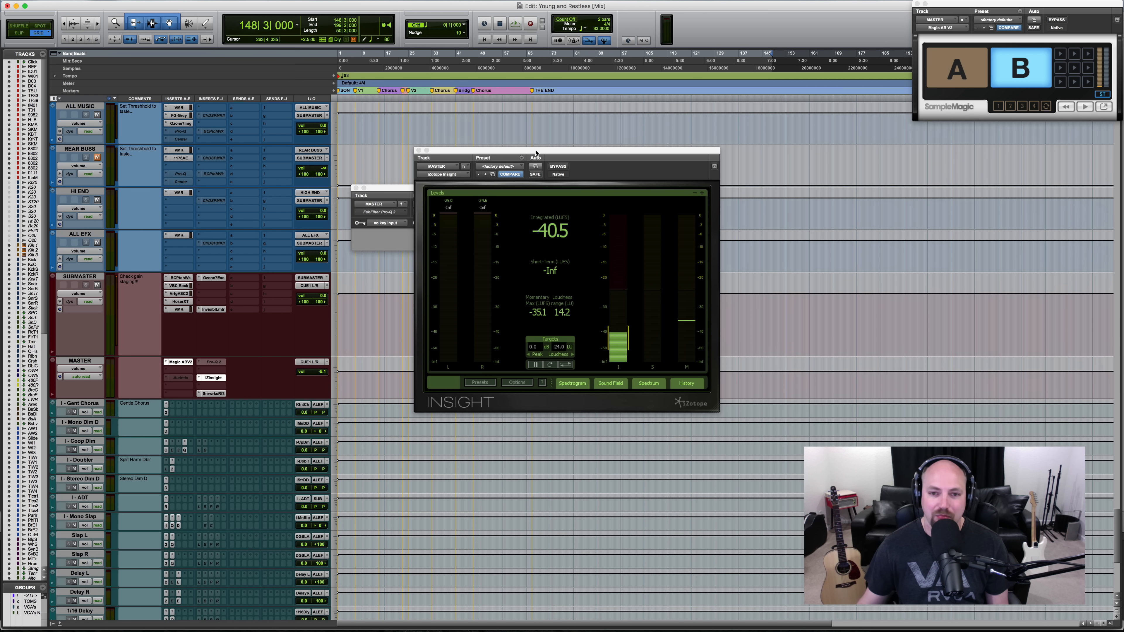
left_click_drag(554, 150, 1123, 25)
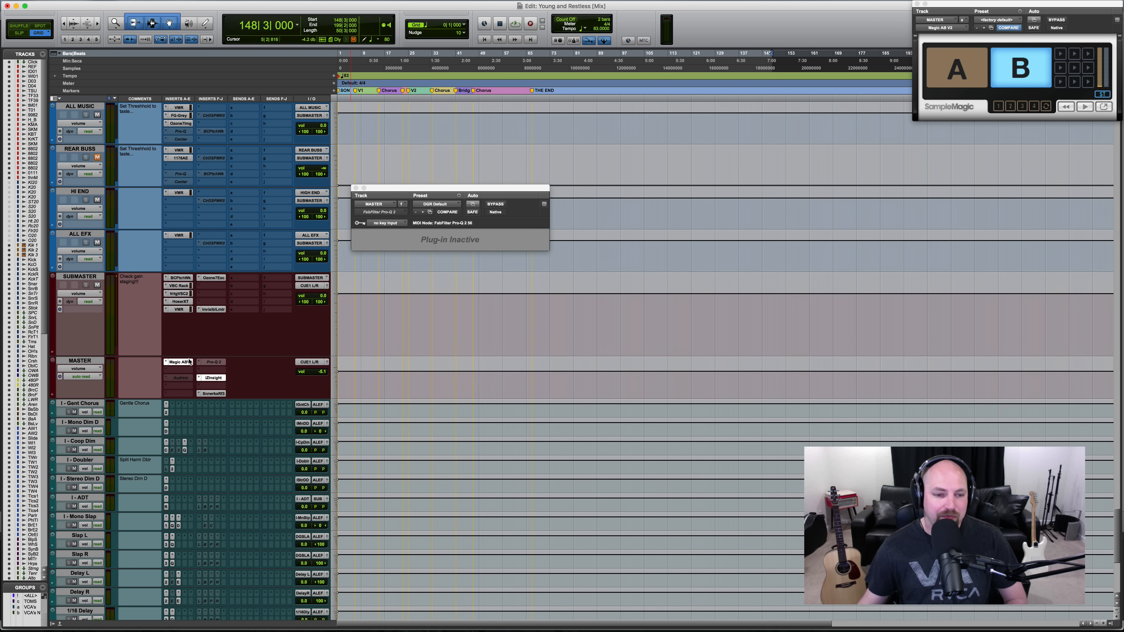
- Open the MASTER track's Sonarworks Reference 3 headphone plug-in, move its window to examine the calibration settings, and close it
left_click(208, 393)
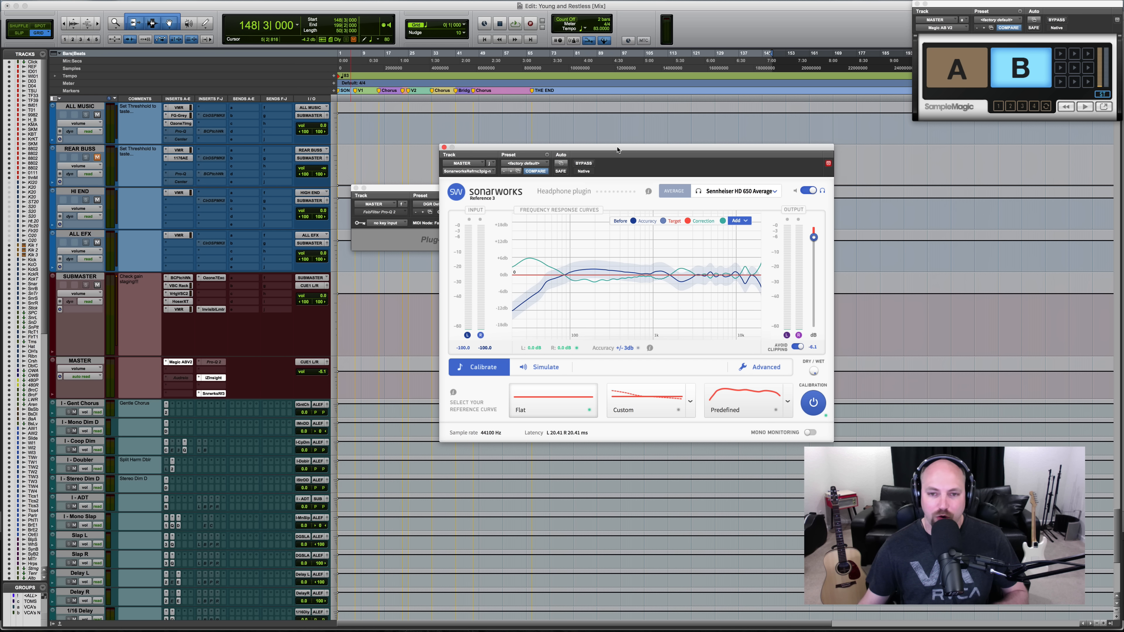
left_click_drag(617, 150, 529, 146)
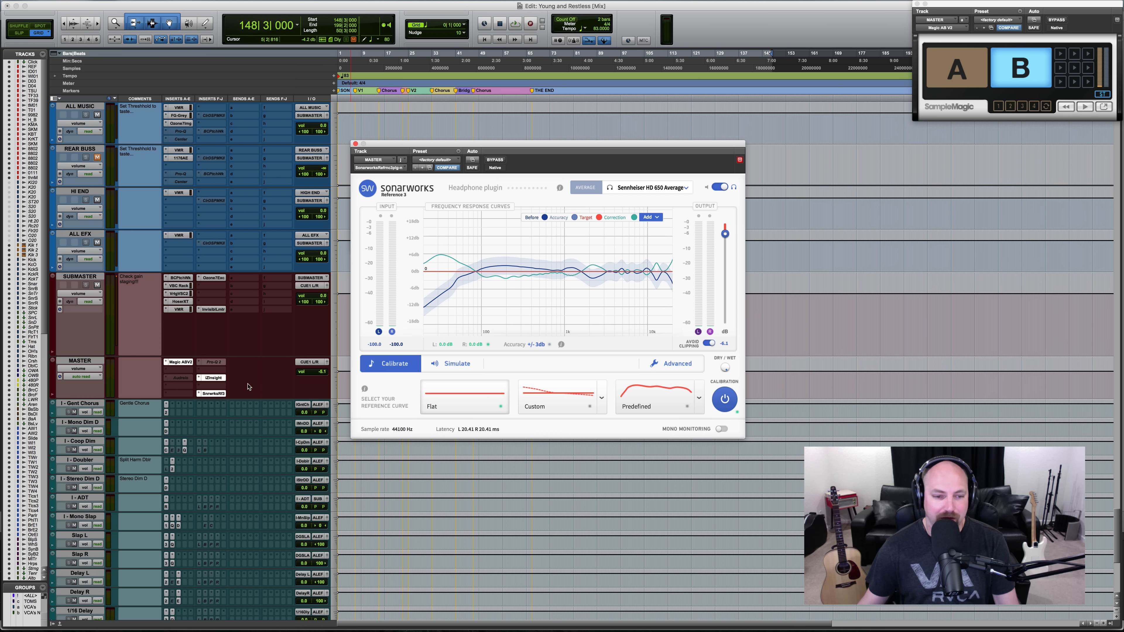
left_click(215, 394)
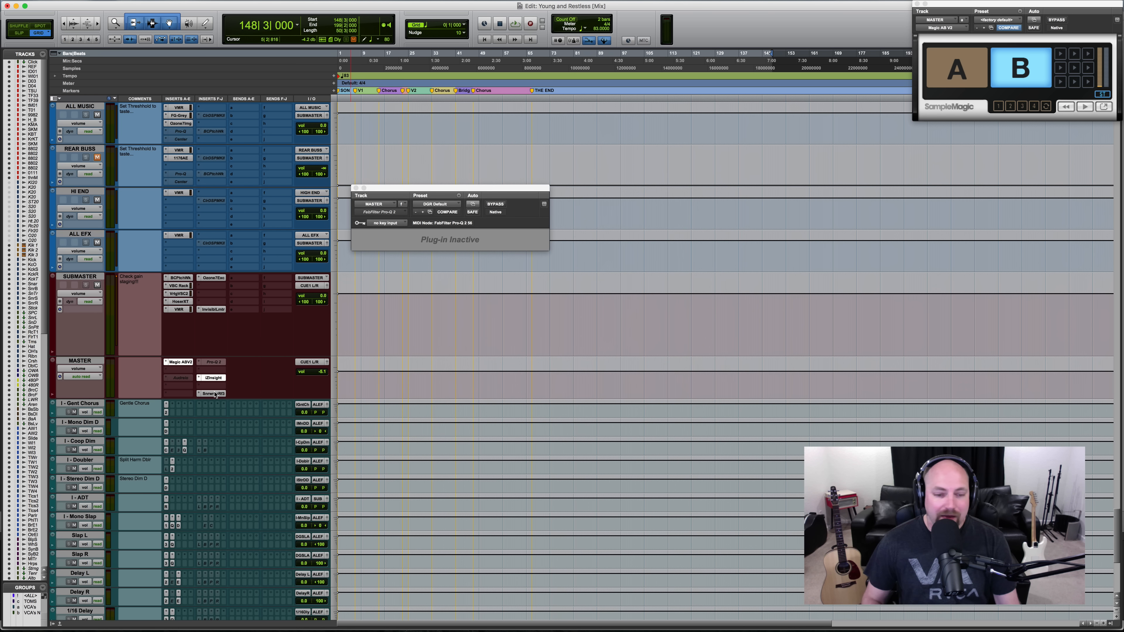